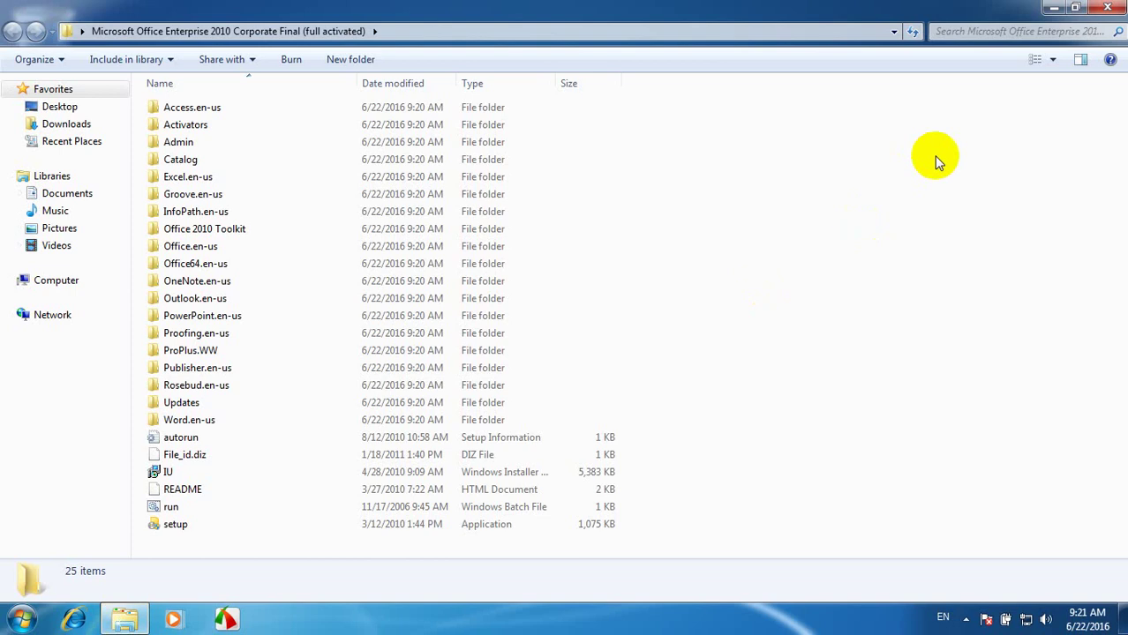
Step: Reopen the Microsoft Office Enterprise 2010 Corporate Final folder from the desktop and show its contents as large icons
left_click(1106, 7)
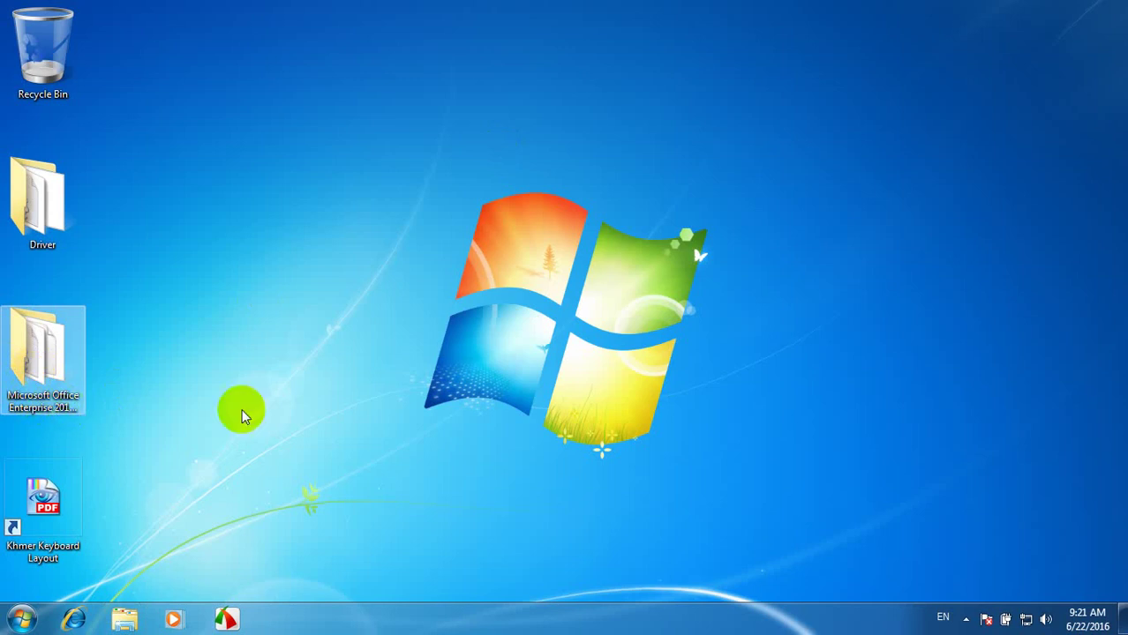
double_click(62, 388)
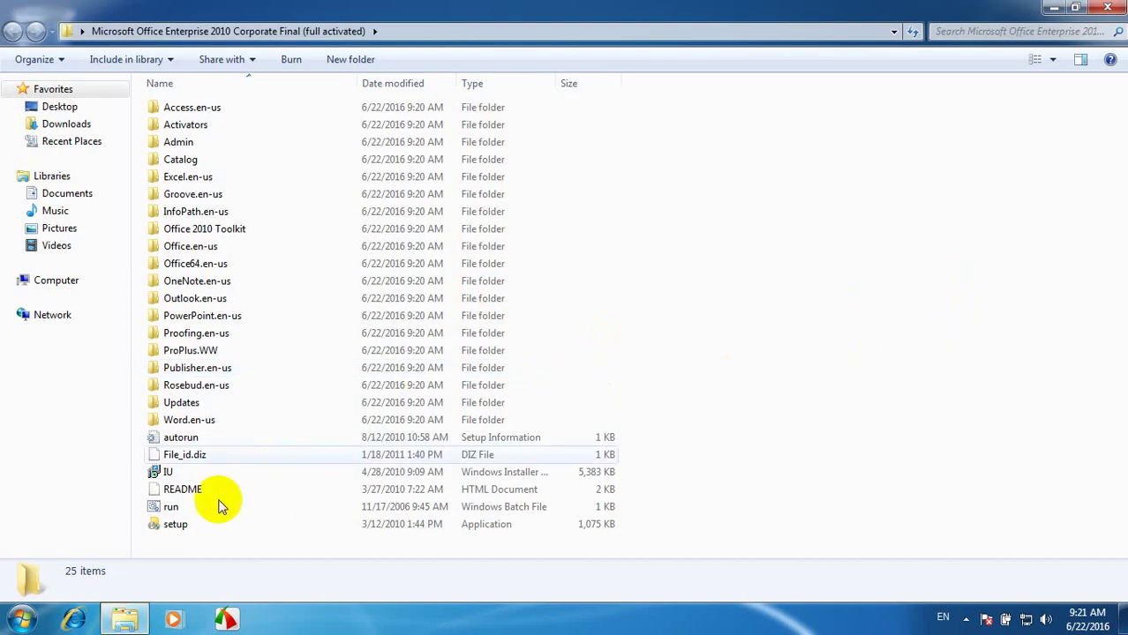
left_click(1052, 59)
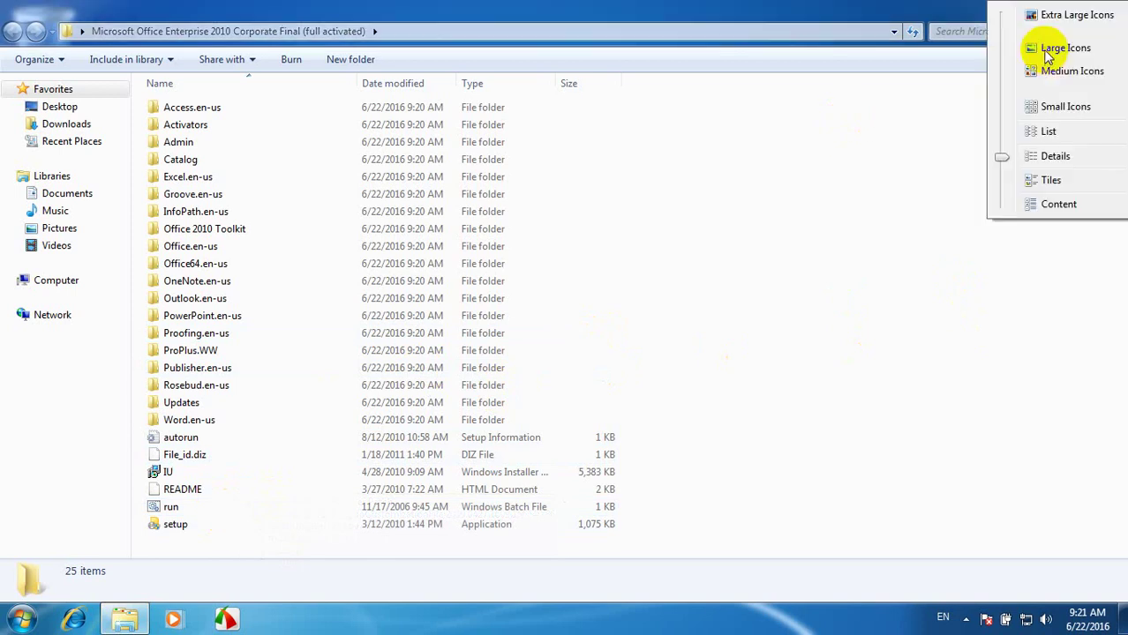
left_click(993, 46)
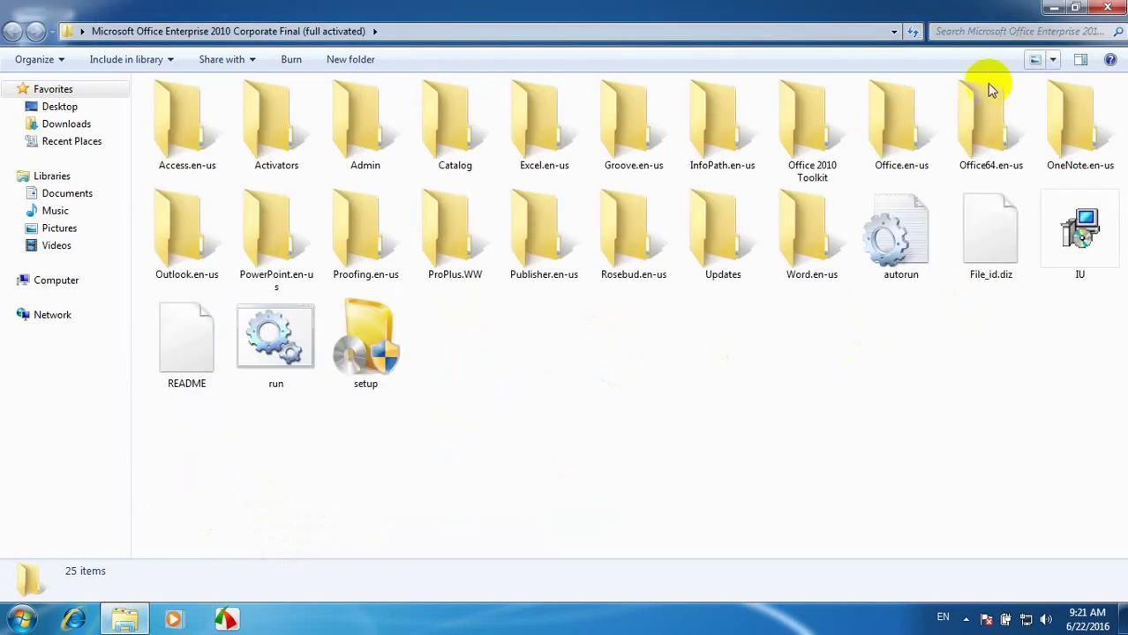
Step: Launch the Office setup application and accept the Microsoft Software License Terms to continue to the installation type
left_click(358, 381)
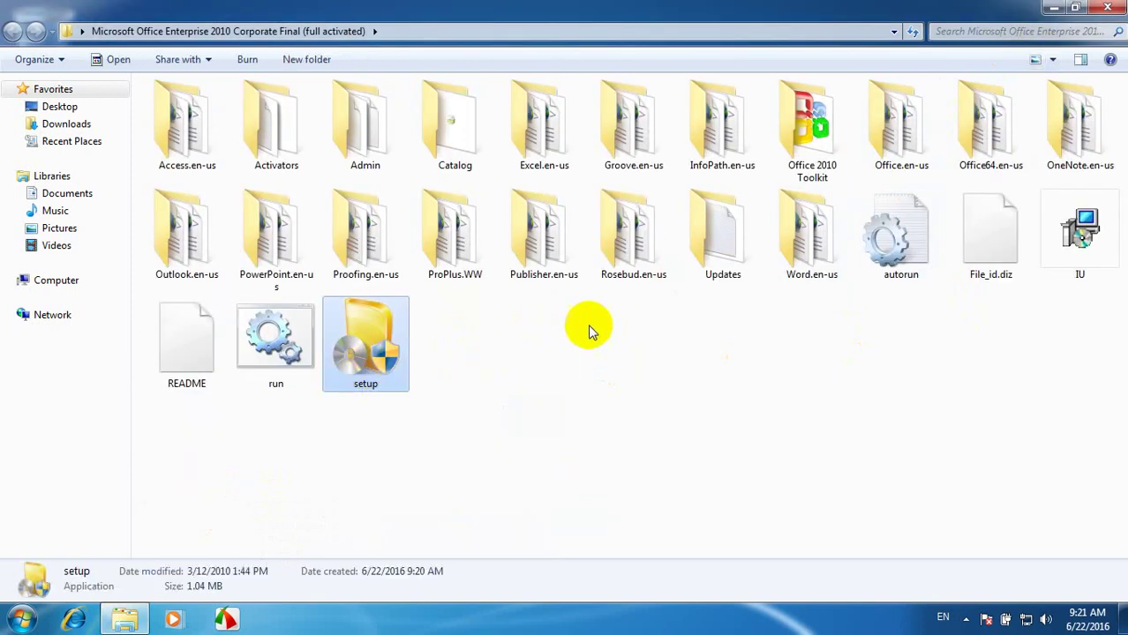
double_click(367, 337)
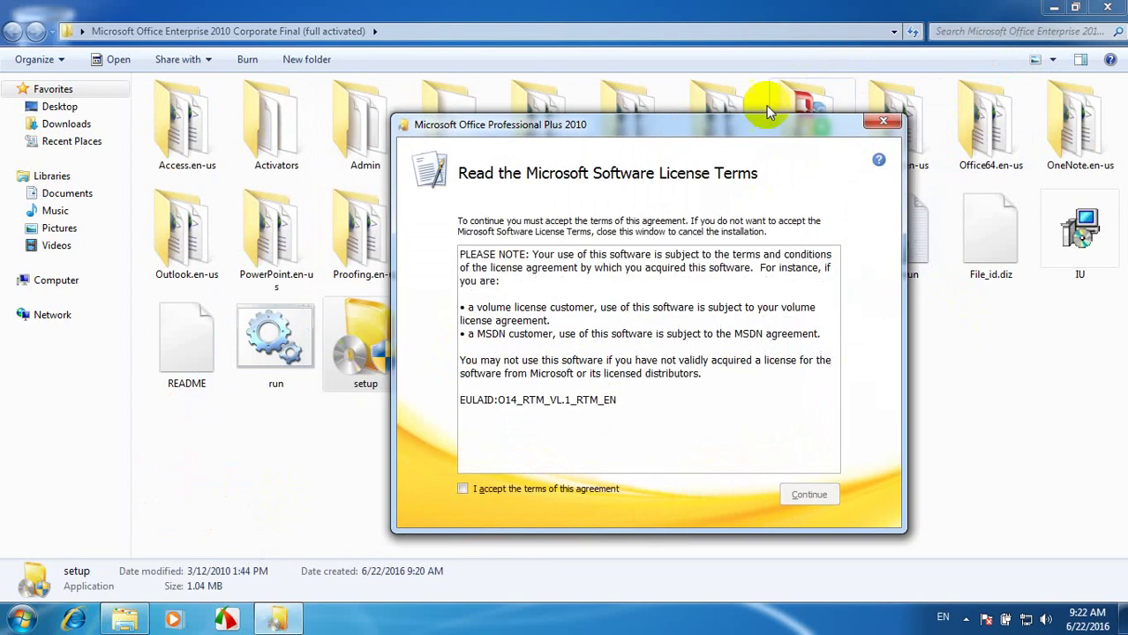
left_click_drag(596, 125, 555, 104)
left_click(452, 473)
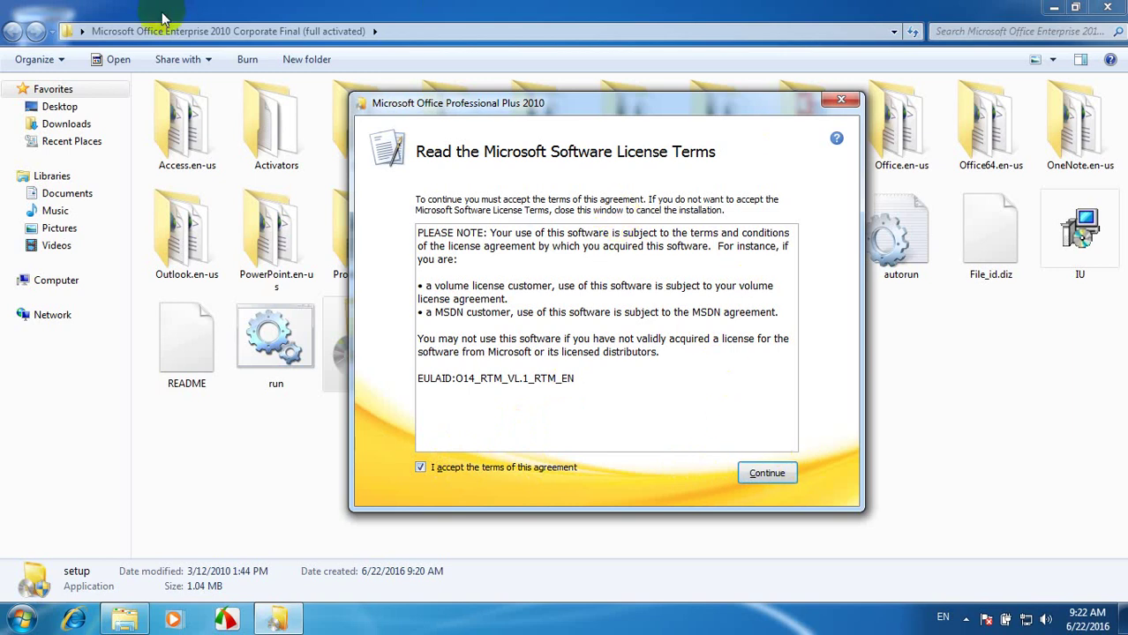
left_click_drag(629, 106, 621, 62)
left_click(773, 429)
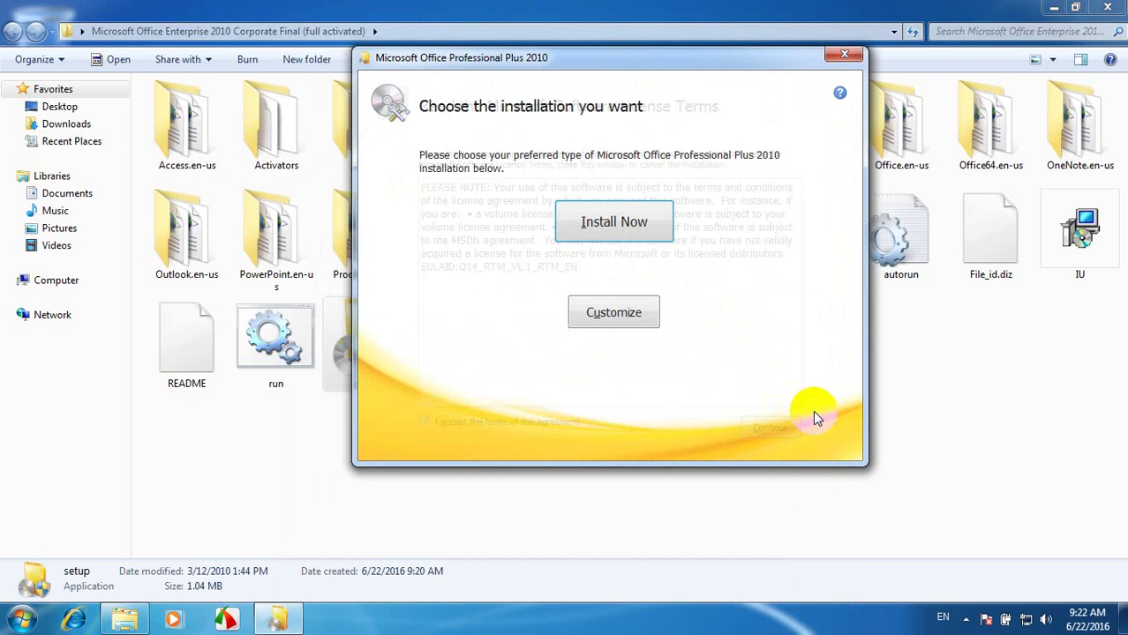
Step: Start the standard, non-customized installation of Microsoft Office Professional Plus 2010 and minimize the folder window behind it
left_click(631, 228)
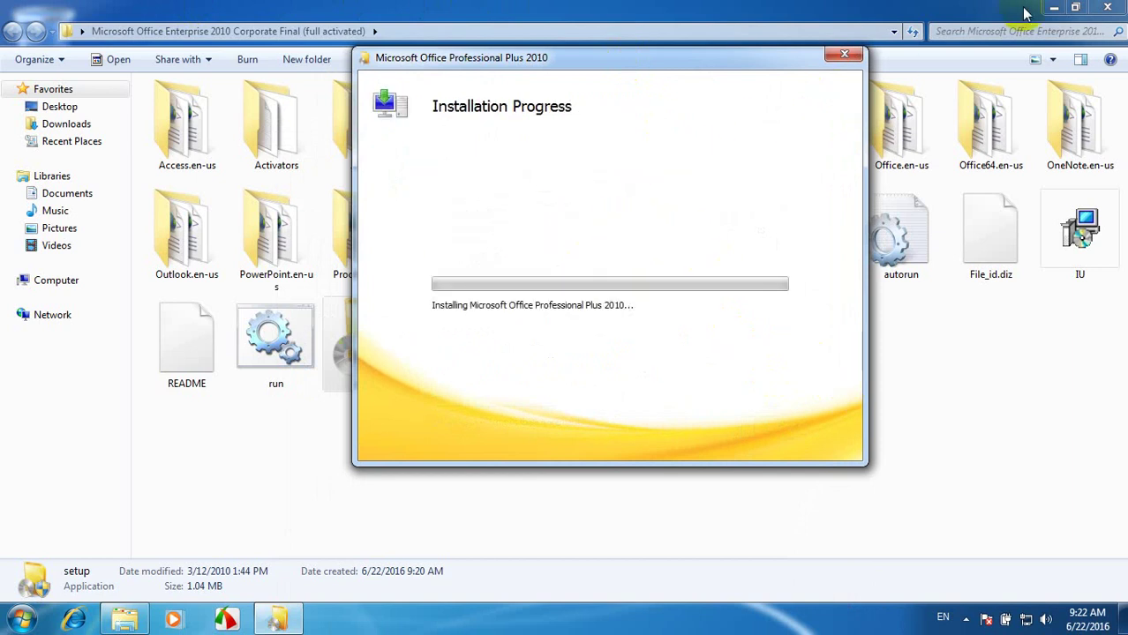
left_click(1050, 9)
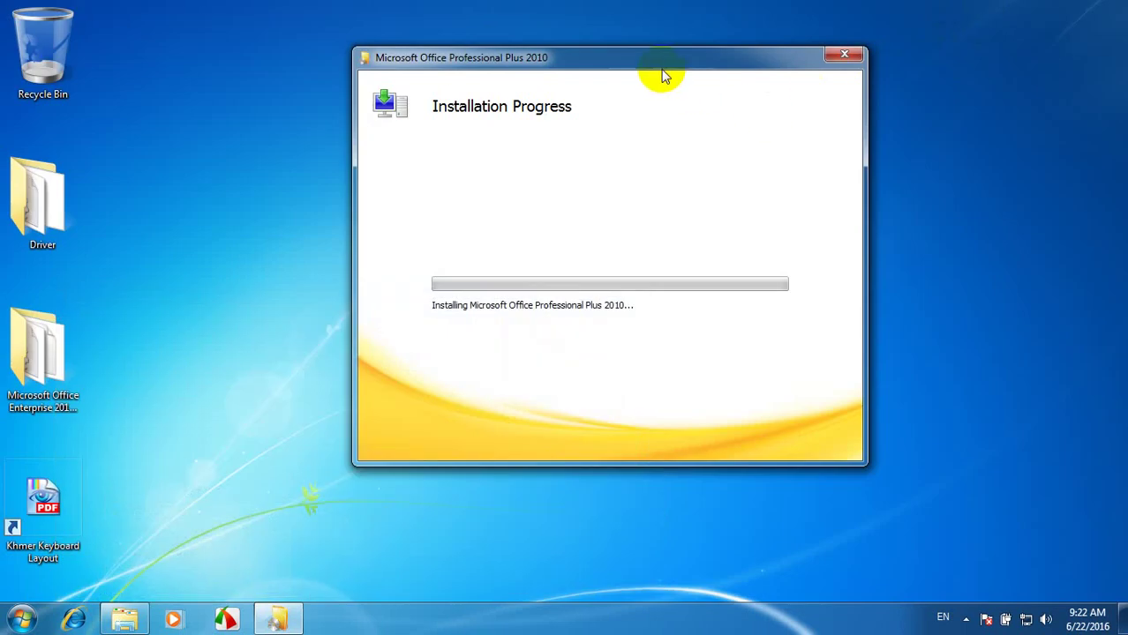
left_click_drag(615, 67, 626, 65)
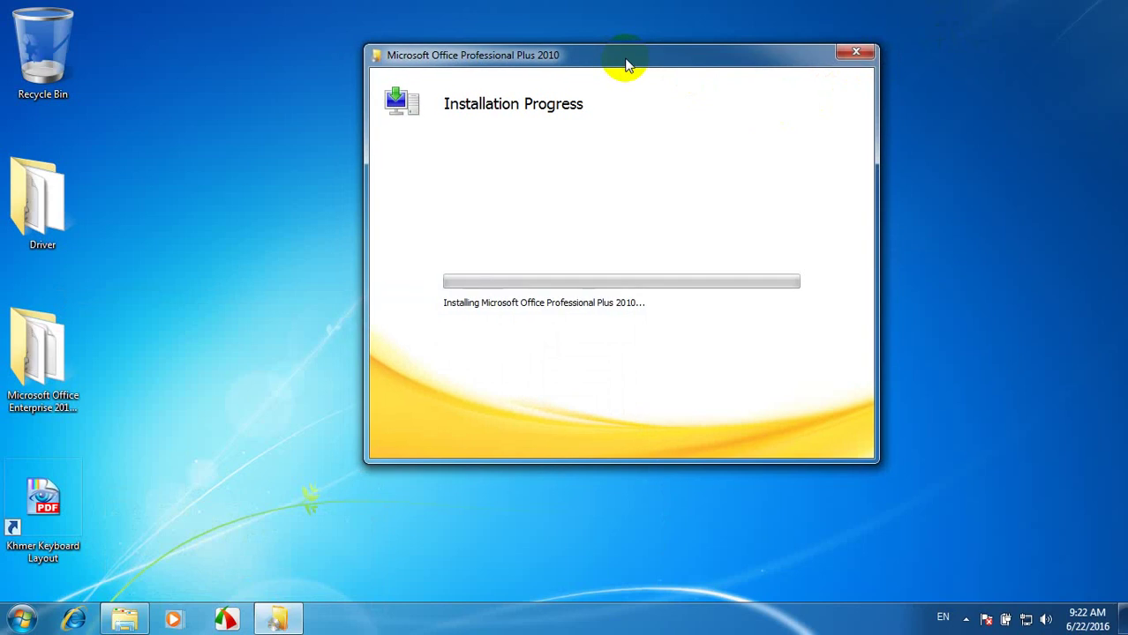
left_click(962, 176)
right_click(981, 175)
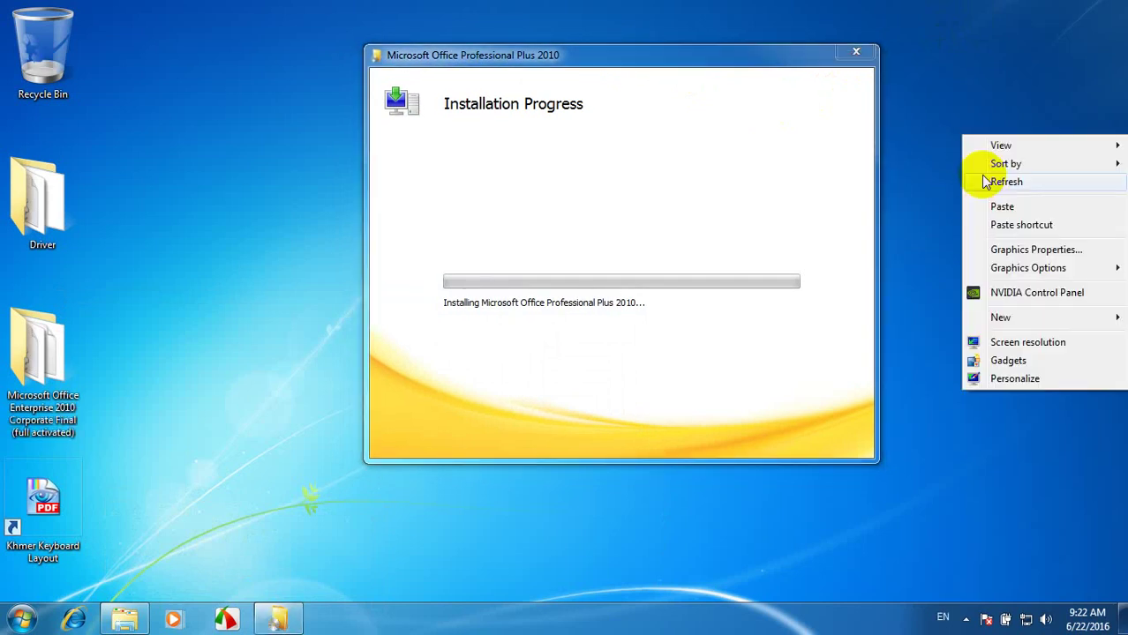
left_click(983, 181)
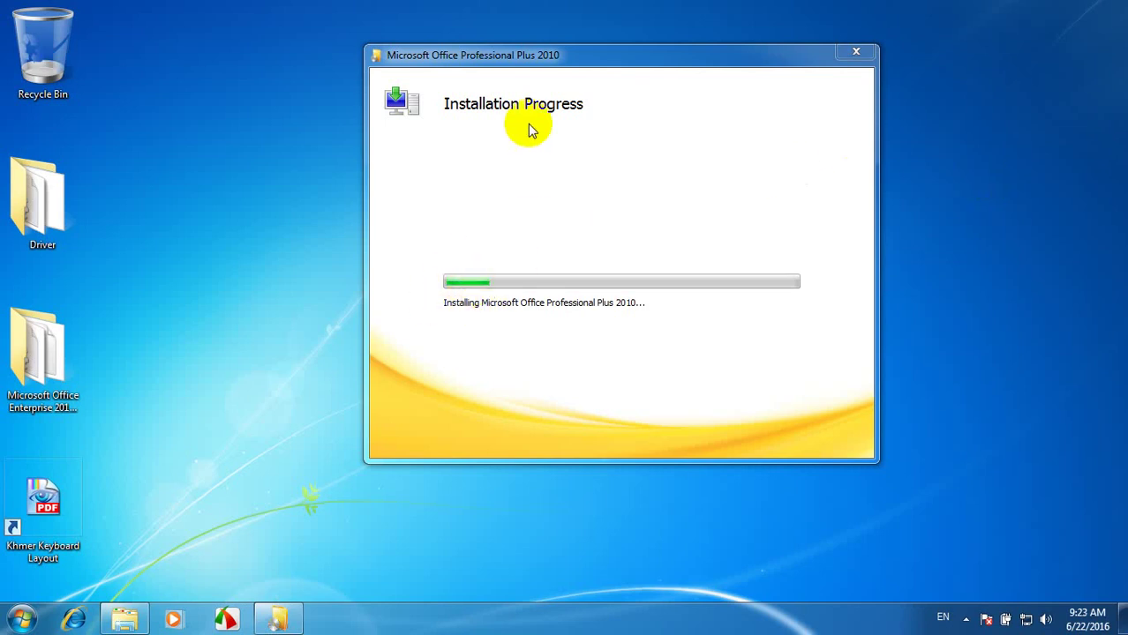
left_click_drag(541, 48, 482, 60)
left_click(853, 139)
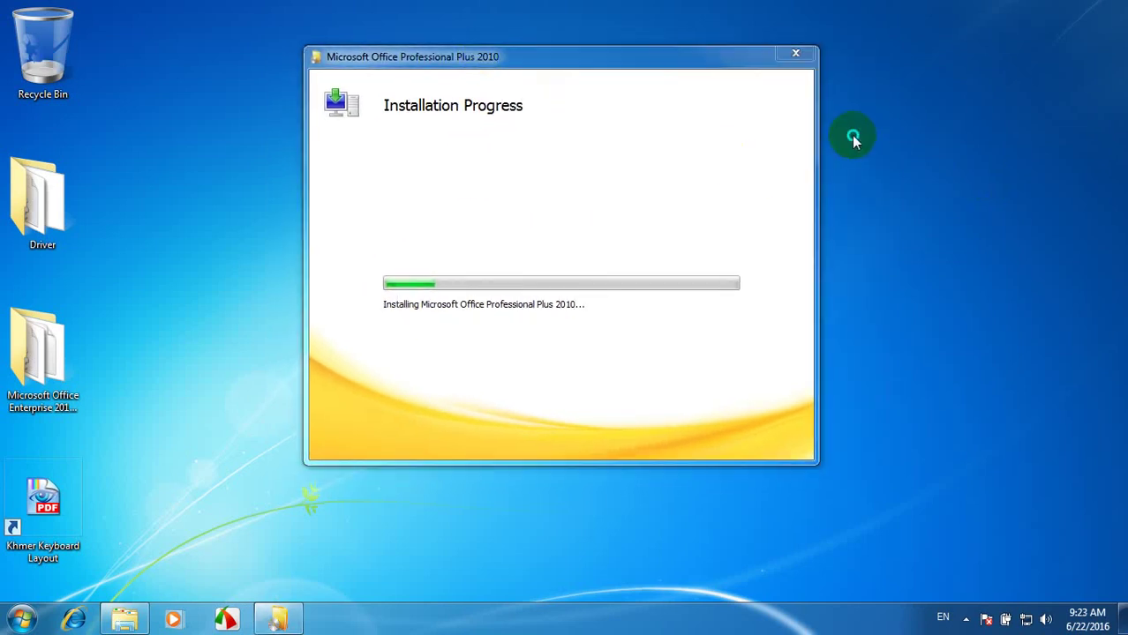
left_click(124, 618)
left_click(666, 455)
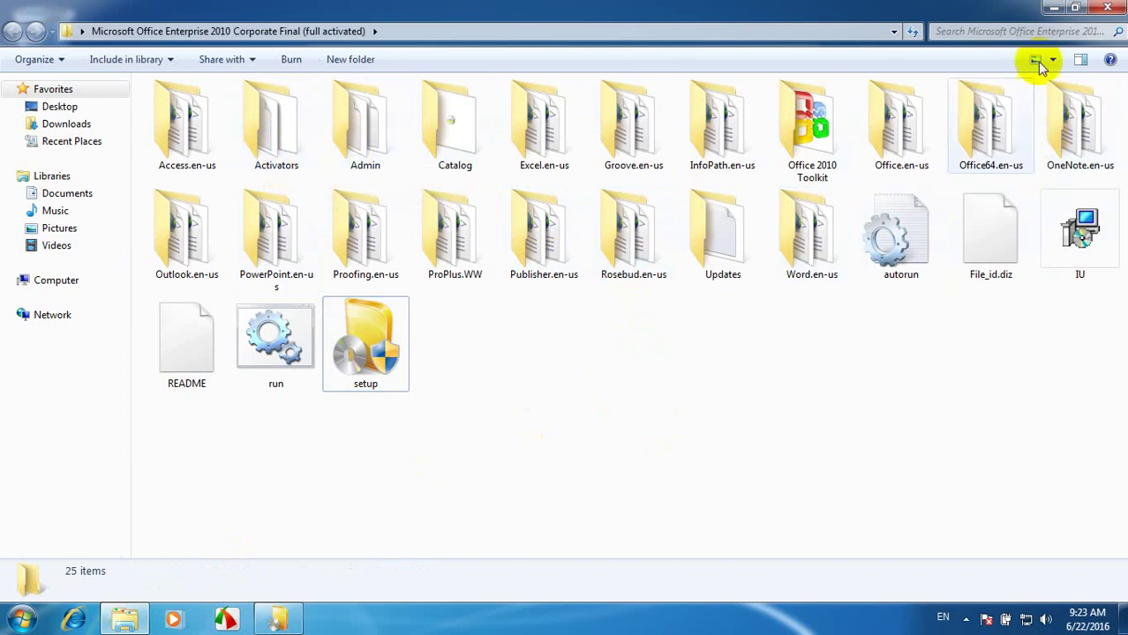
left_click(1046, 10)
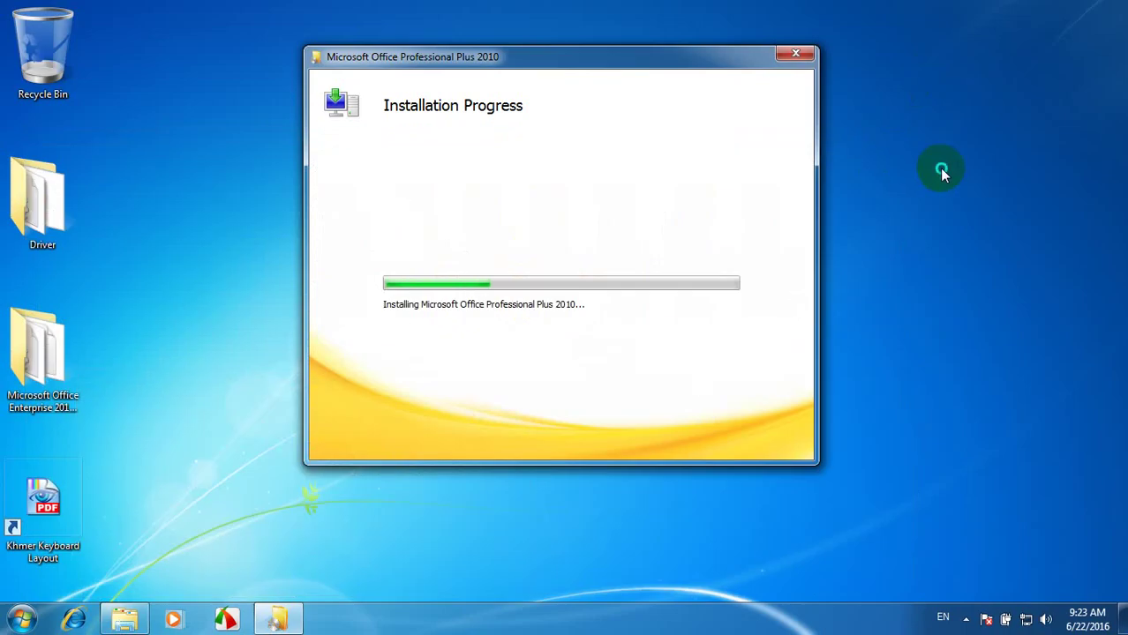
right_click(939, 231)
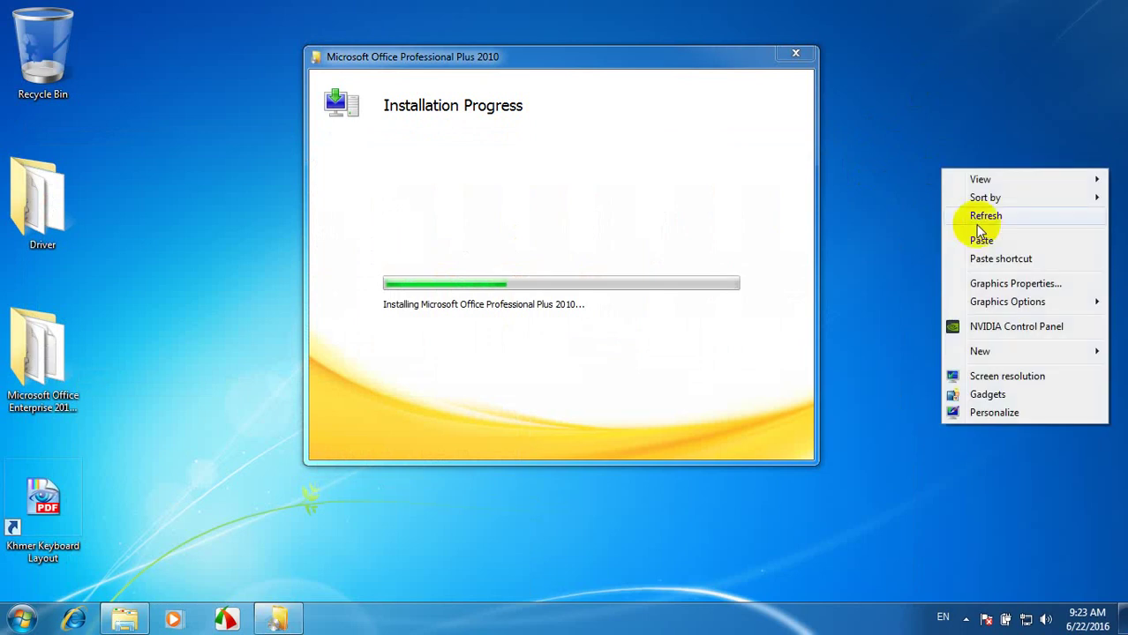
left_click(979, 215)
right_click(941, 162)
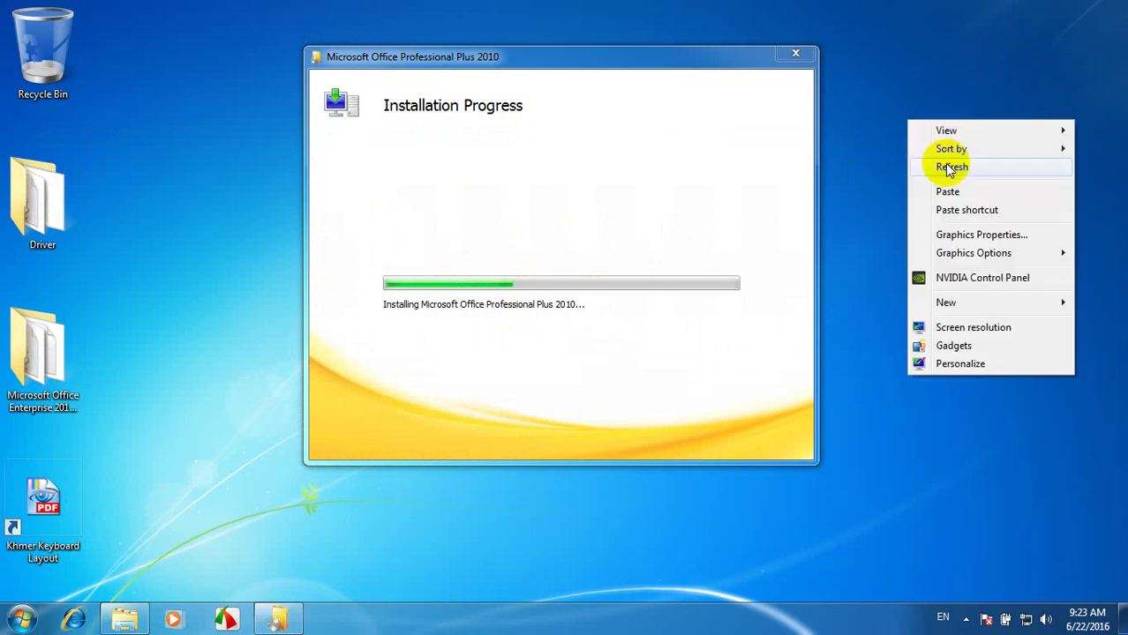
left_click(939, 164)
right_click(915, 146)
left_click(939, 194)
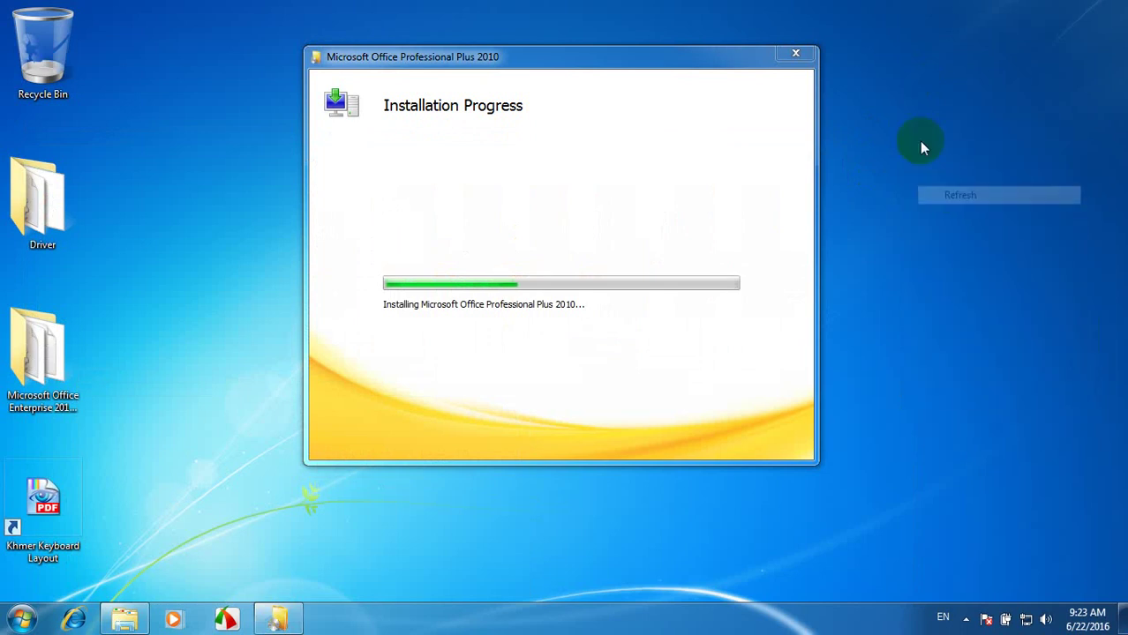
right_click(921, 142)
left_click(962, 189)
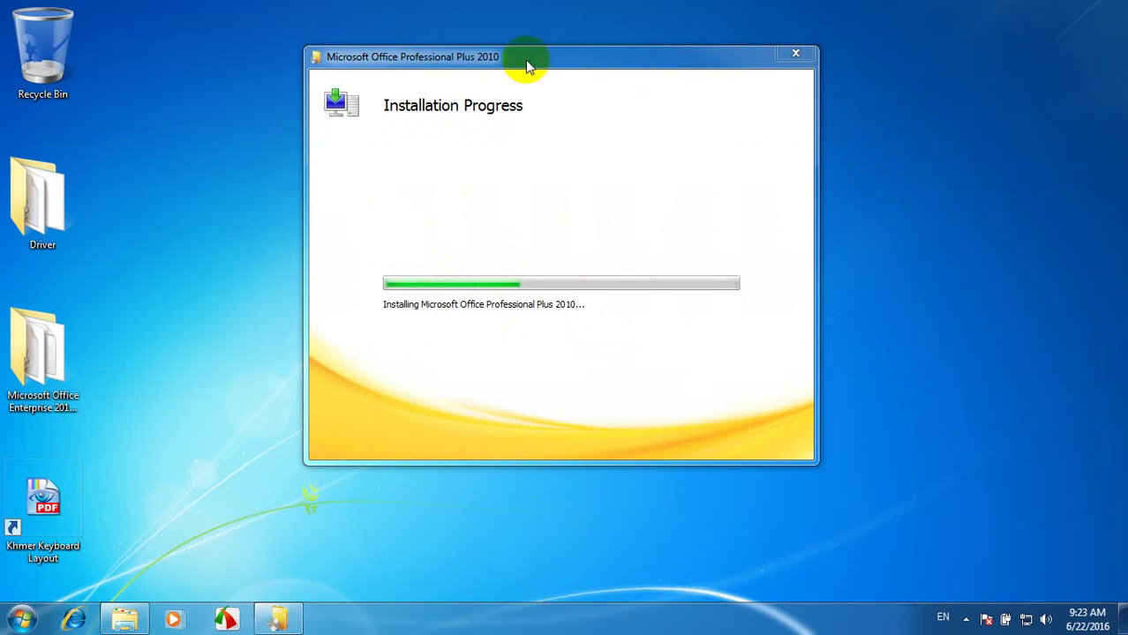
left_click_drag(526, 59, 559, 47)
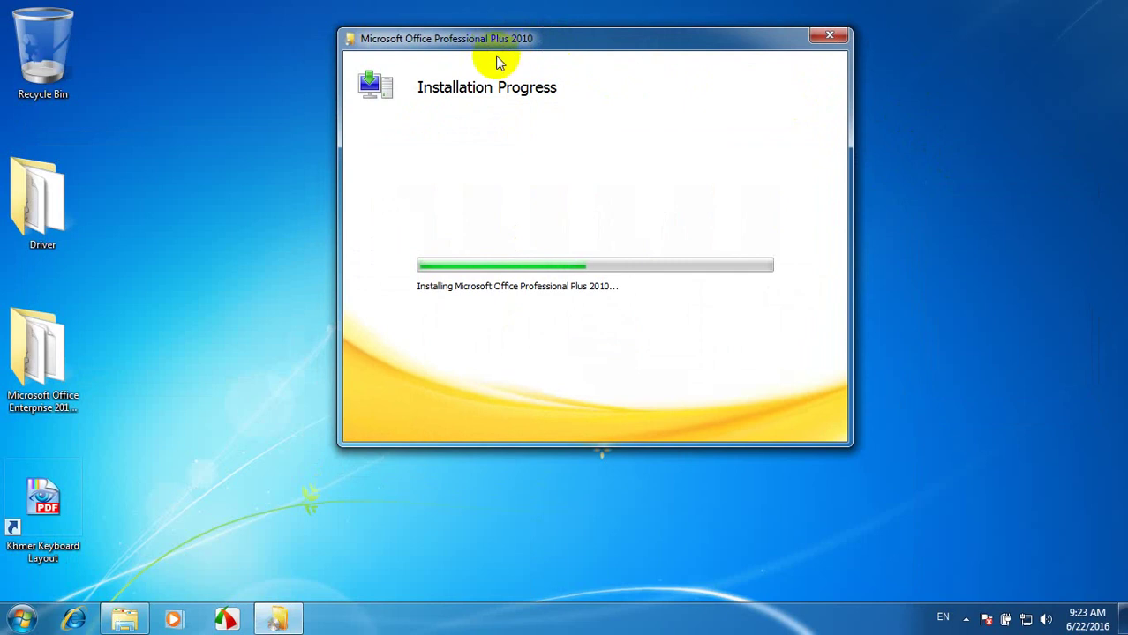
left_click_drag(497, 48, 431, 55)
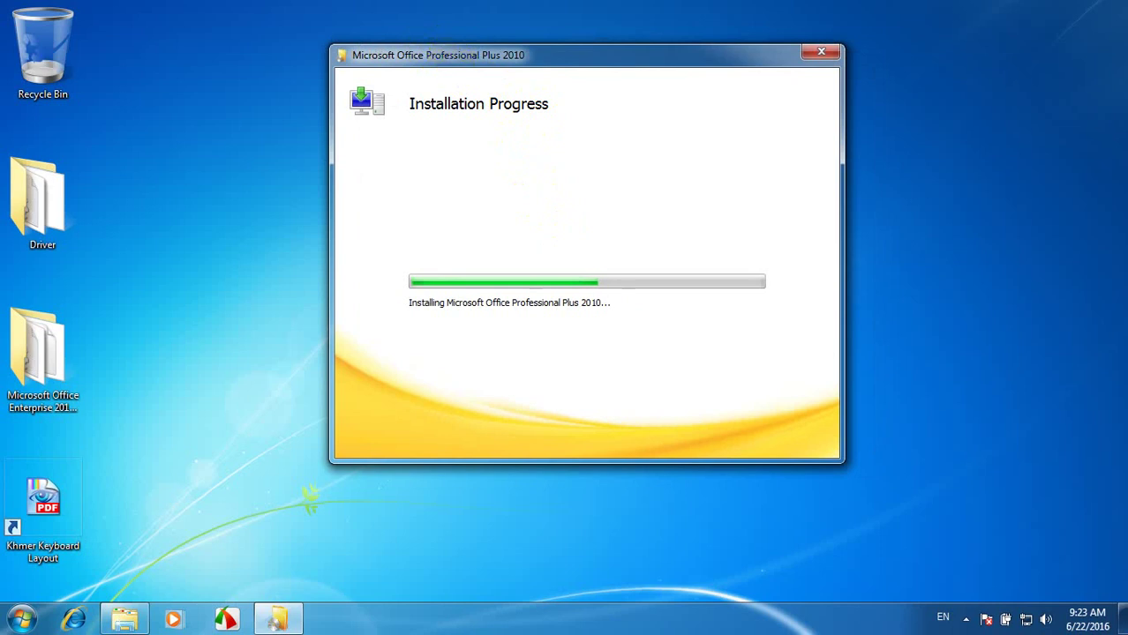
right_click(899, 124)
left_click(912, 156)
right_click(918, 112)
left_click(947, 161)
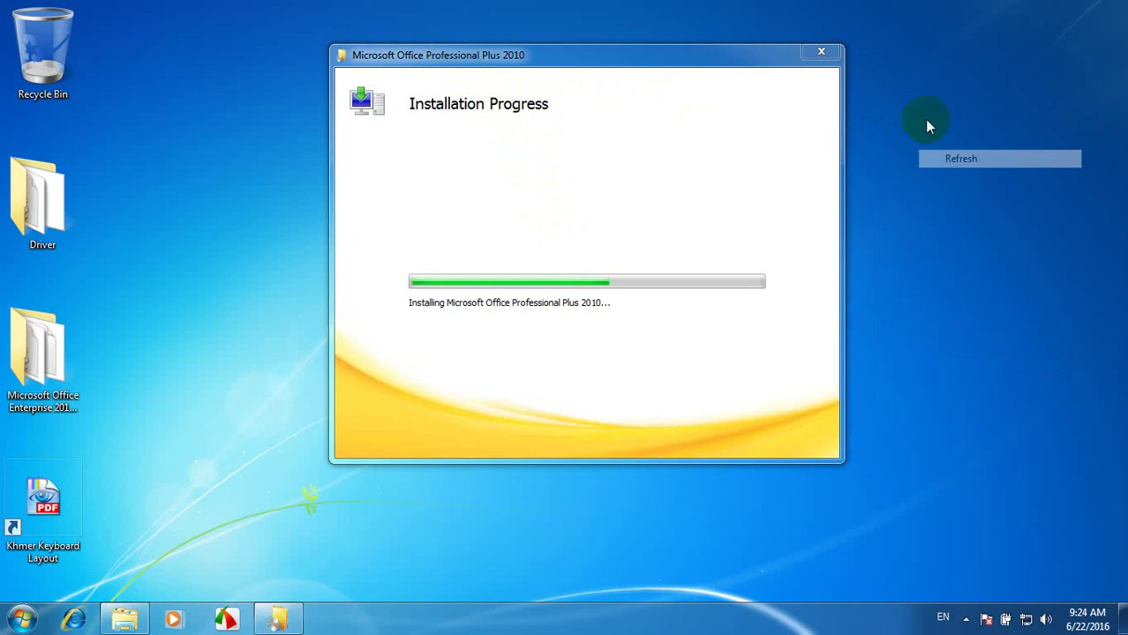
right_click(929, 125)
left_click(951, 166)
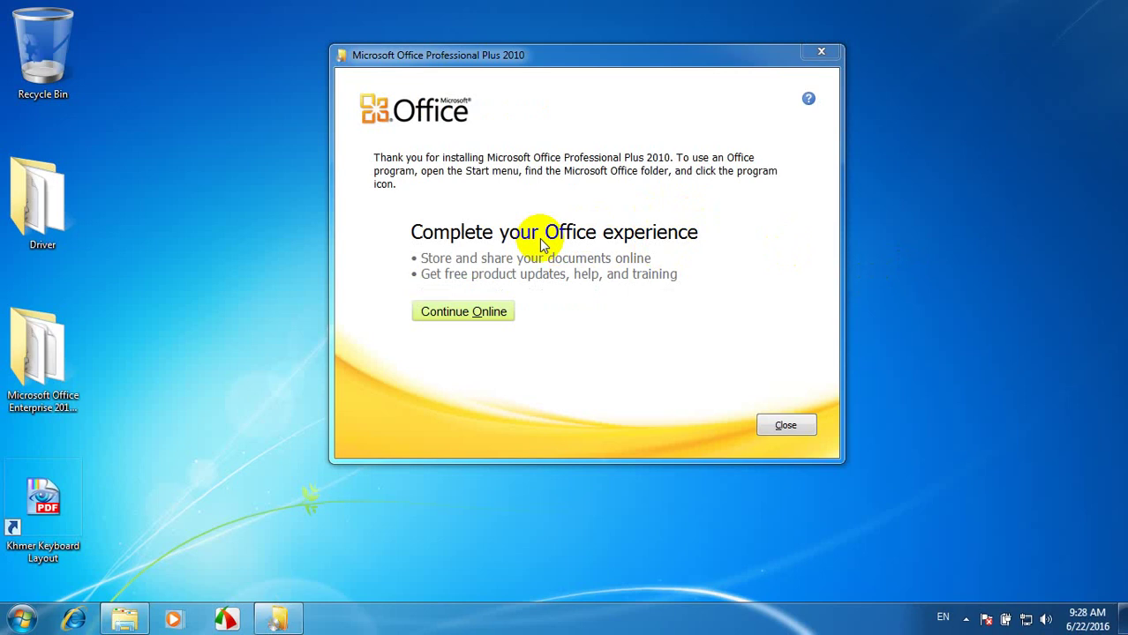
Step: Close the completed Office installer and refresh the desktop
left_click(786, 427)
right_click(476, 113)
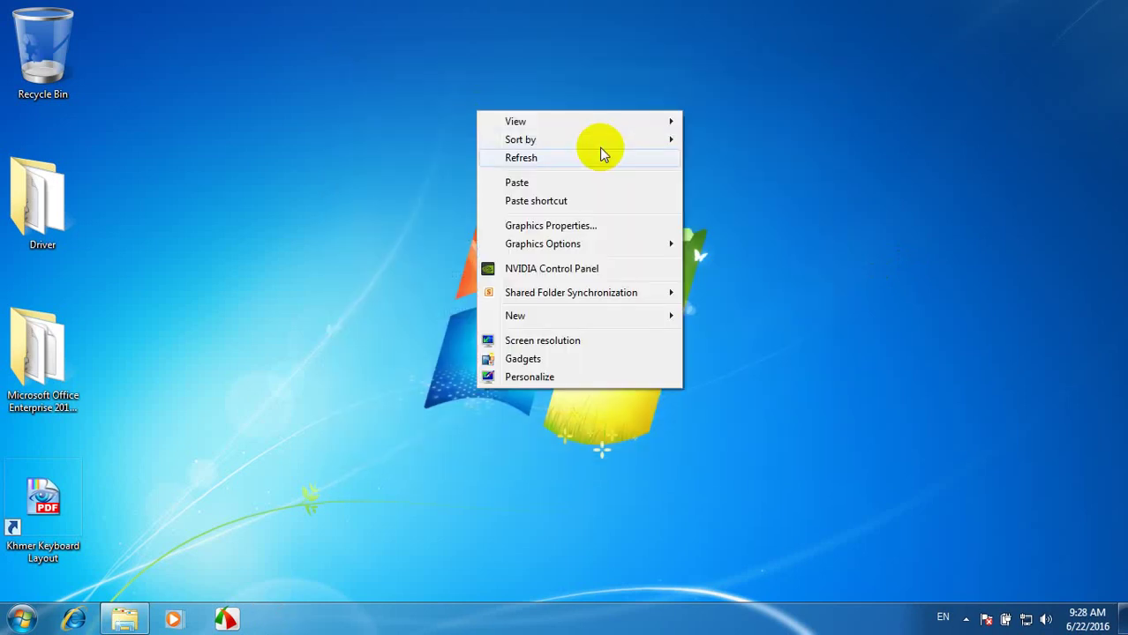
left_click(601, 155)
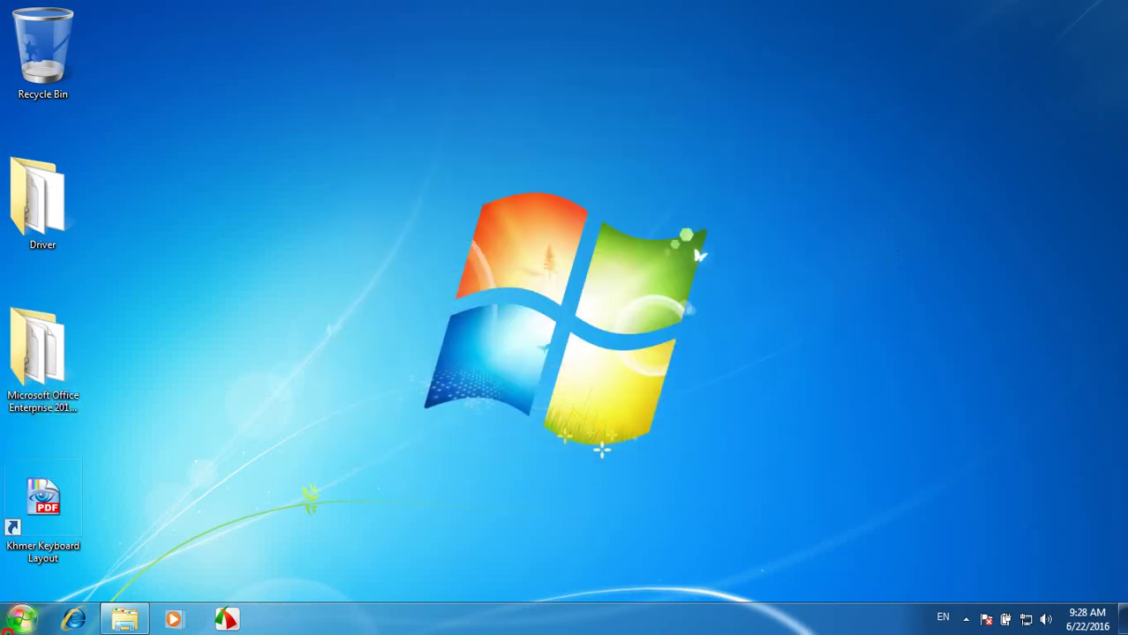
left_click(21, 619)
left_click(101, 554)
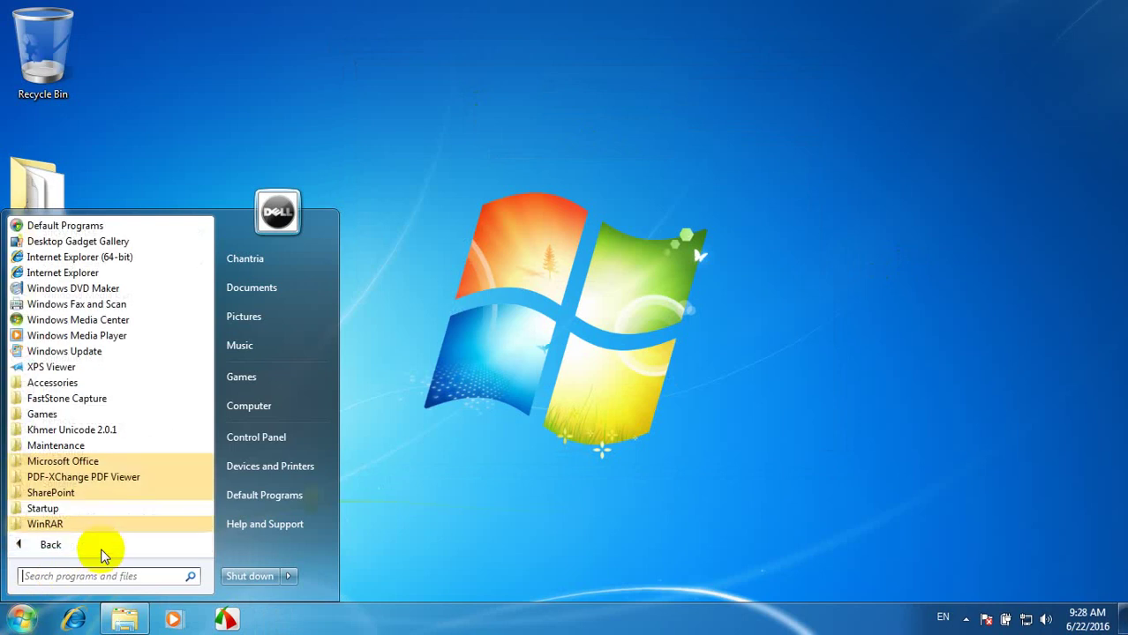
left_click(74, 466)
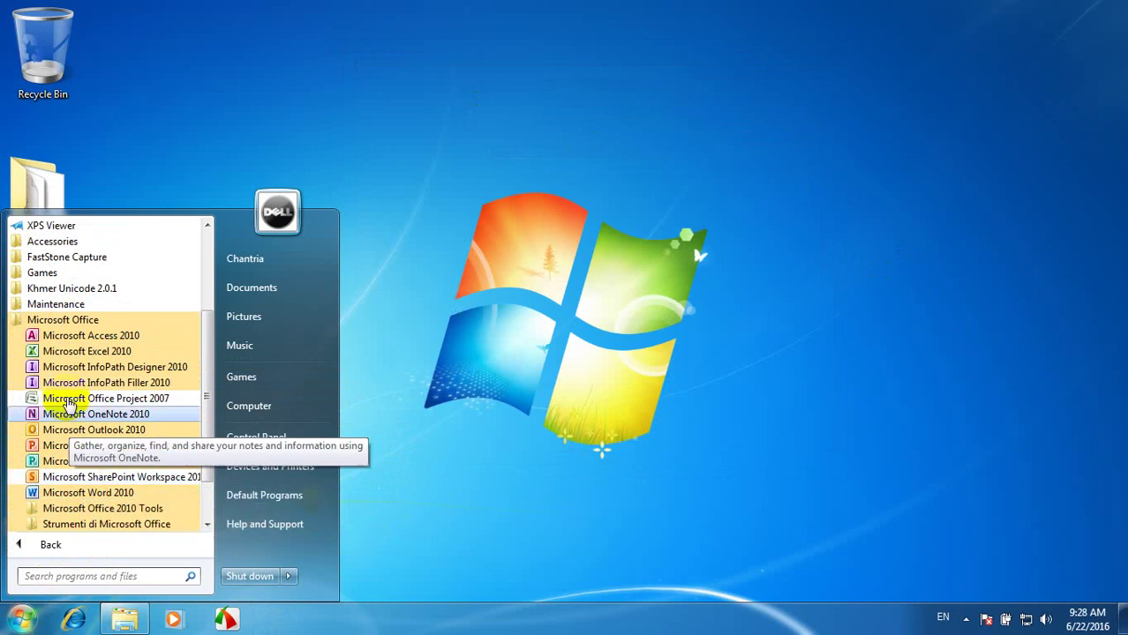
left_click(24, 619)
Step: Create a desktop shortcut for Microsoft Word 2010 from the installed Microsoft Office programs
left_click(25, 618)
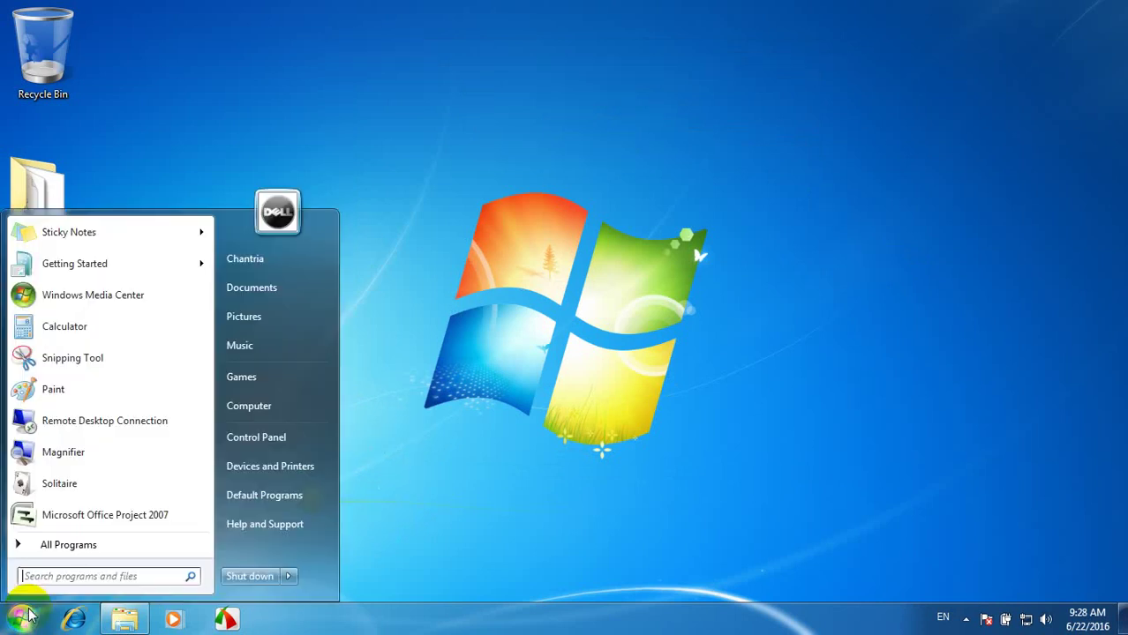
left_click(58, 547)
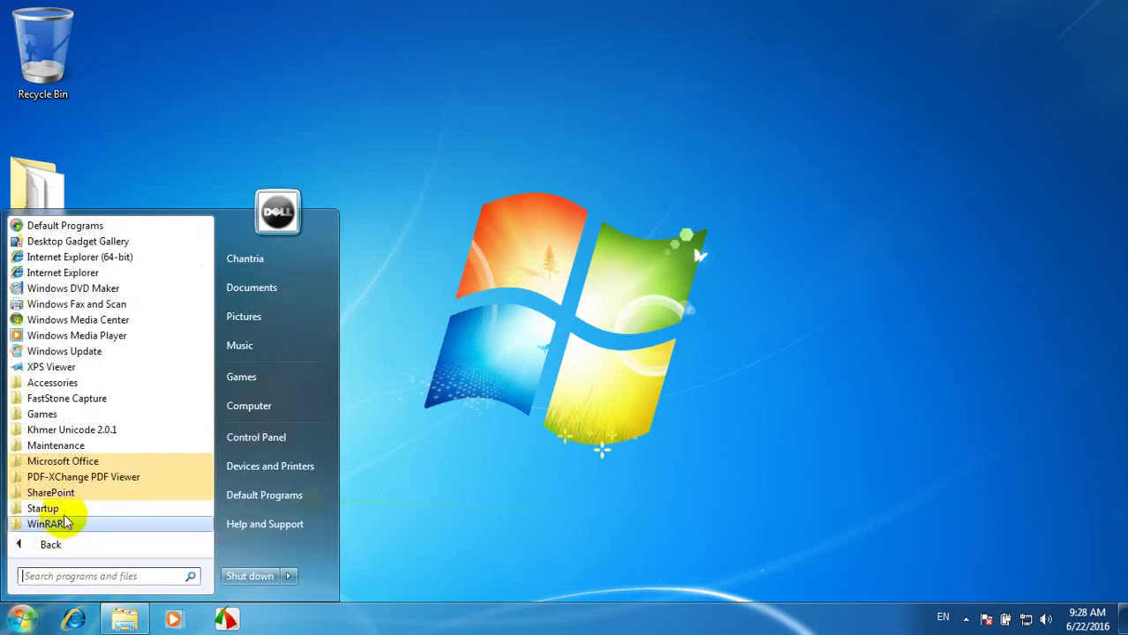
left_click(71, 463)
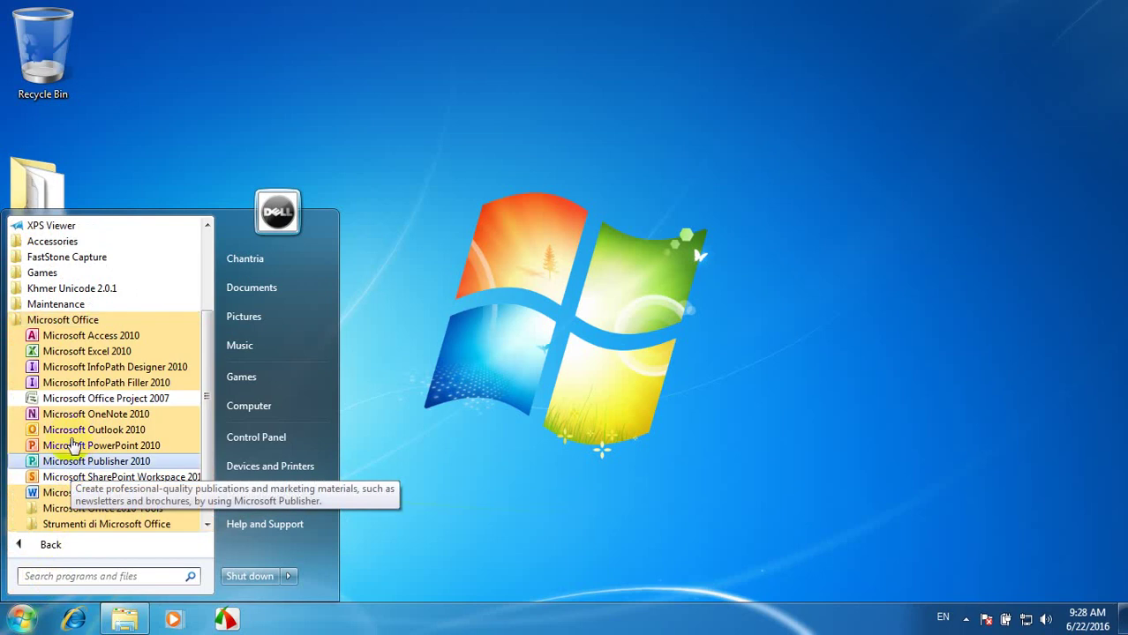
right_click(60, 494)
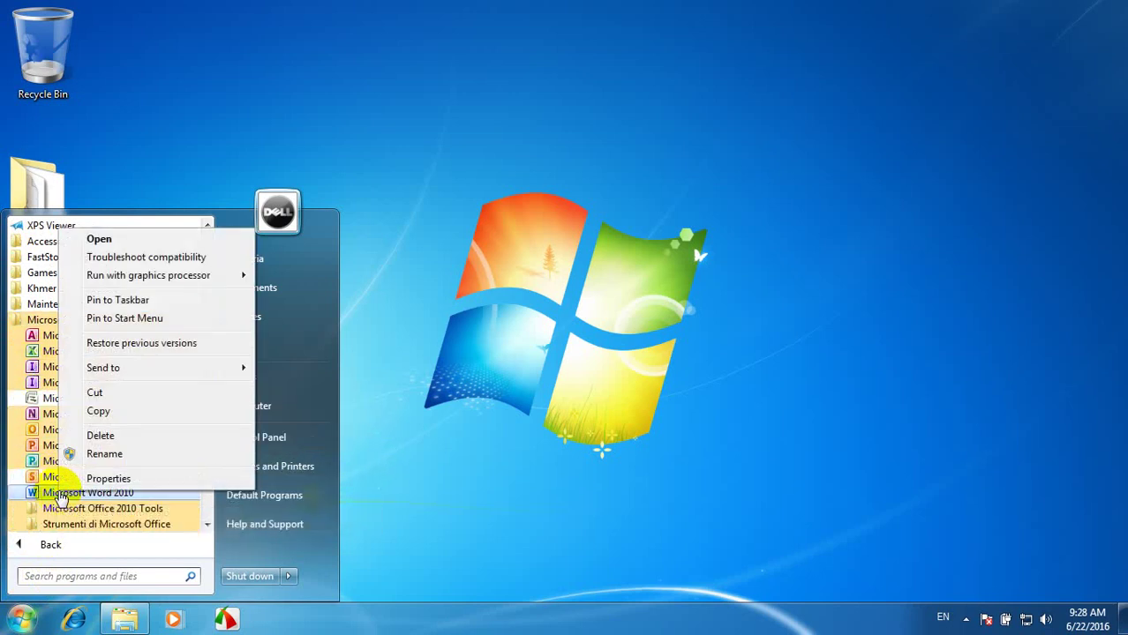
mouse_move(203, 378)
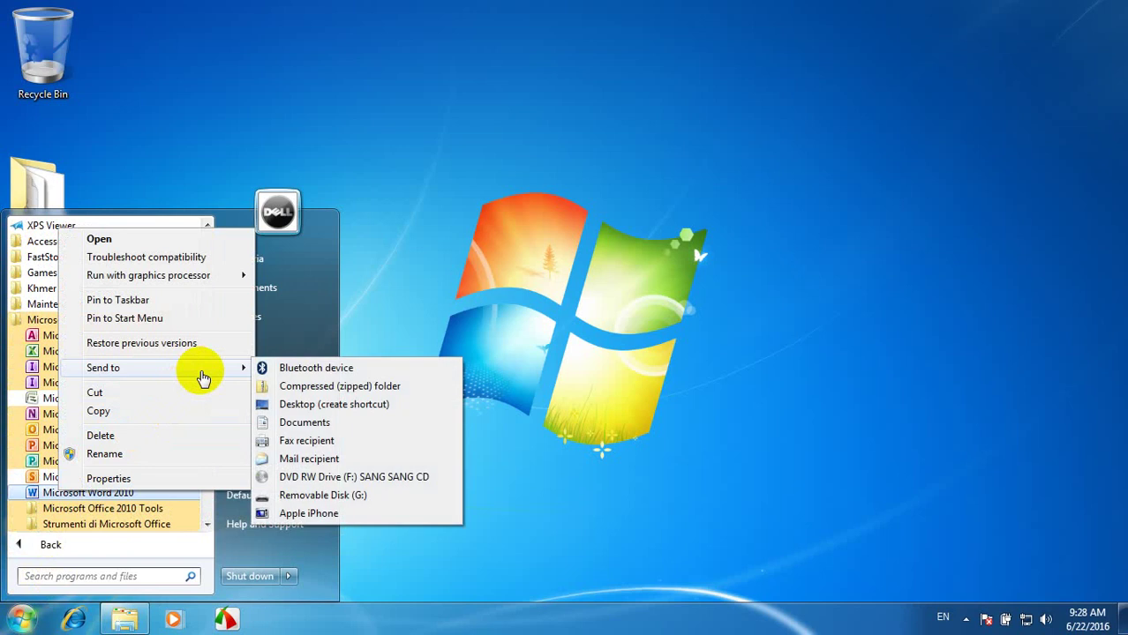
left_click(327, 408)
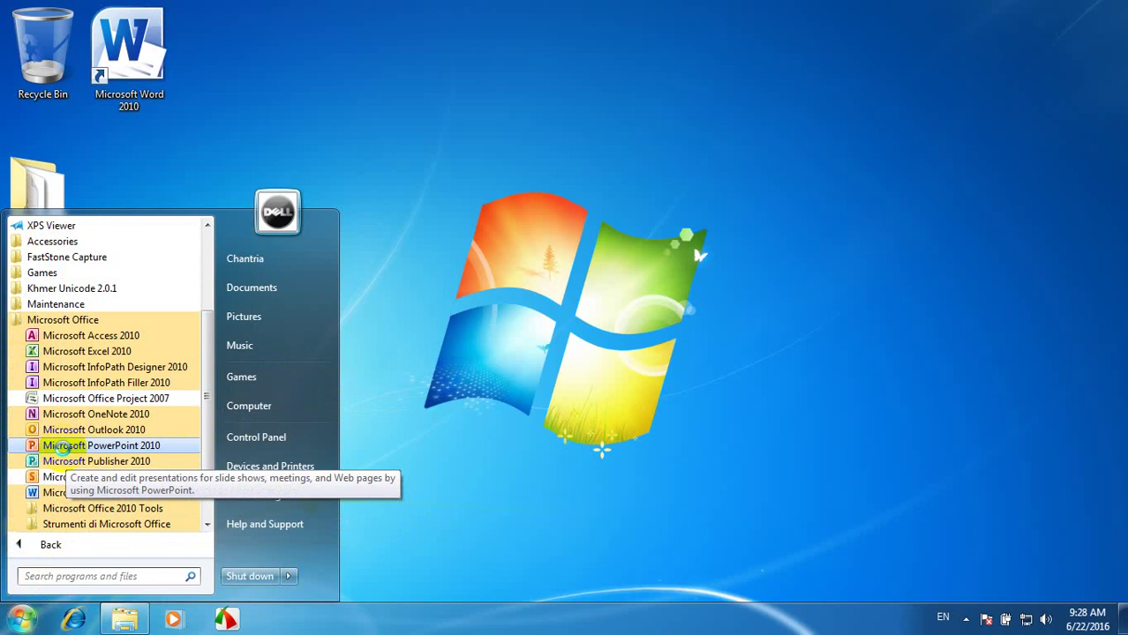
Step: Create a desktop shortcut for Microsoft PowerPoint 2010 from the installed Microsoft Office programs
right_click(62, 448)
mouse_move(231, 325)
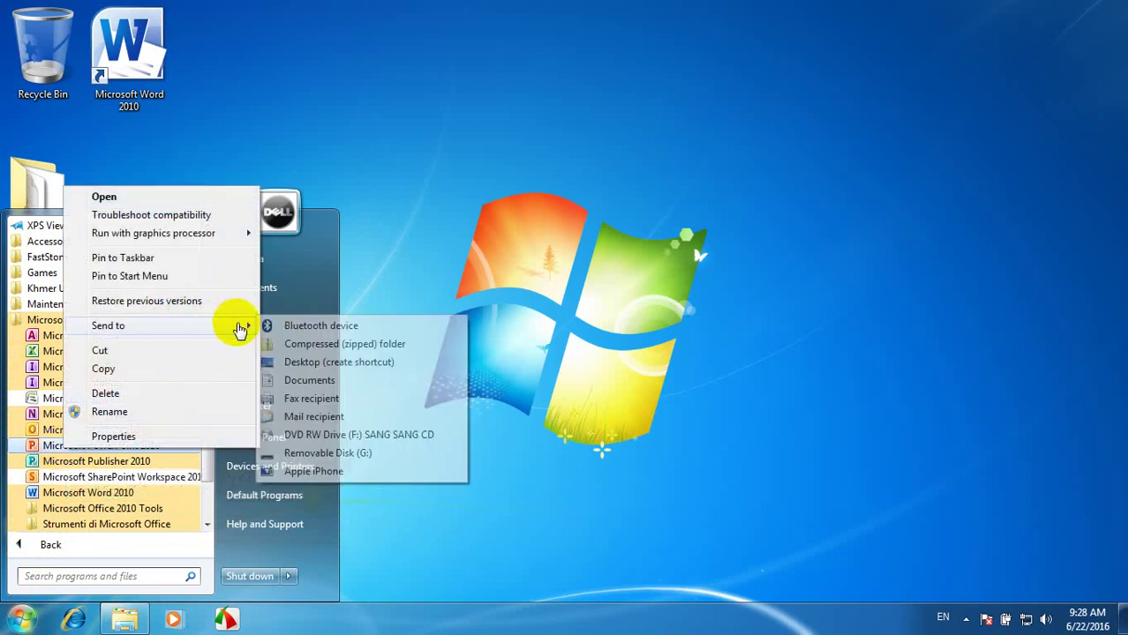
left_click(315, 364)
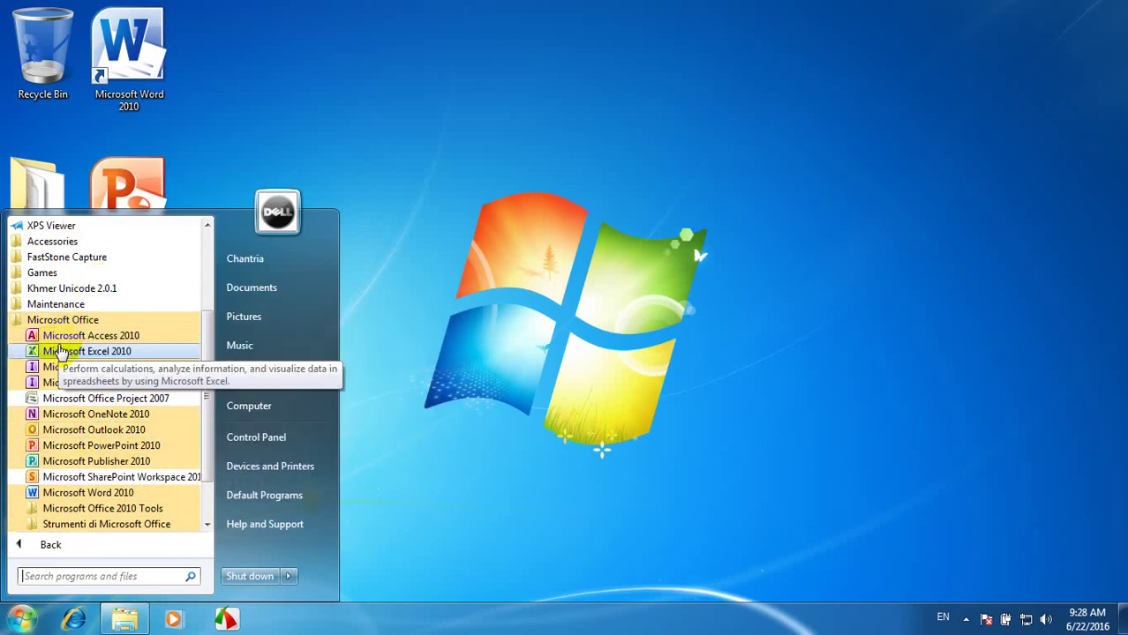
Step: Create a desktop shortcut for Microsoft Excel 2010 from the installed Office programs and refresh the desktop
right_click(64, 352)
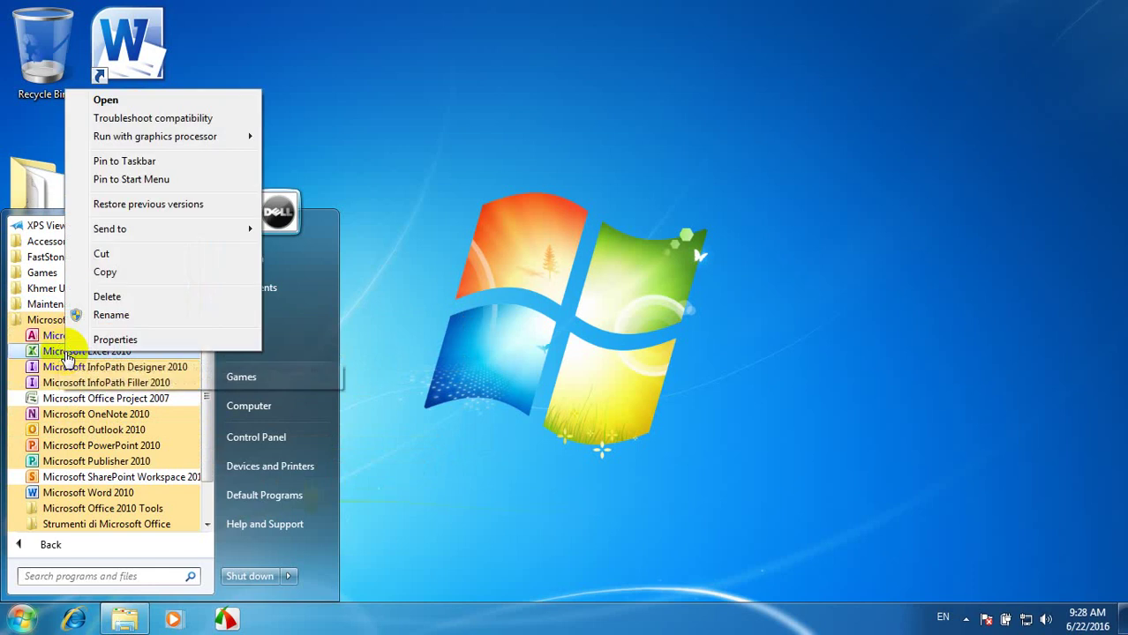
mouse_move(167, 237)
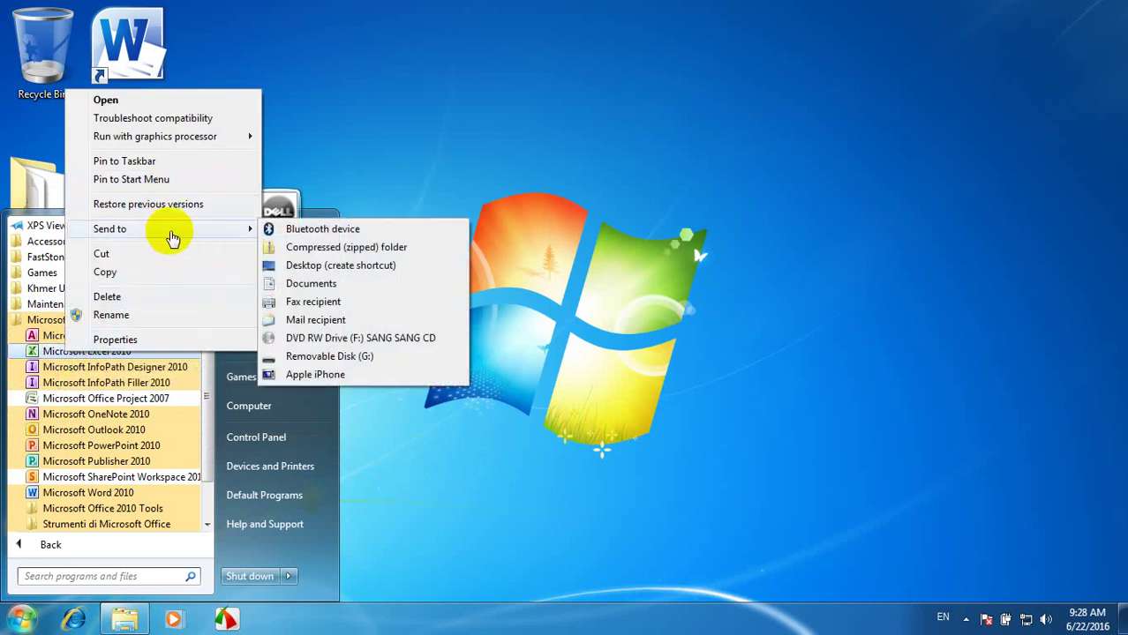
left_click(291, 265)
left_click(407, 228)
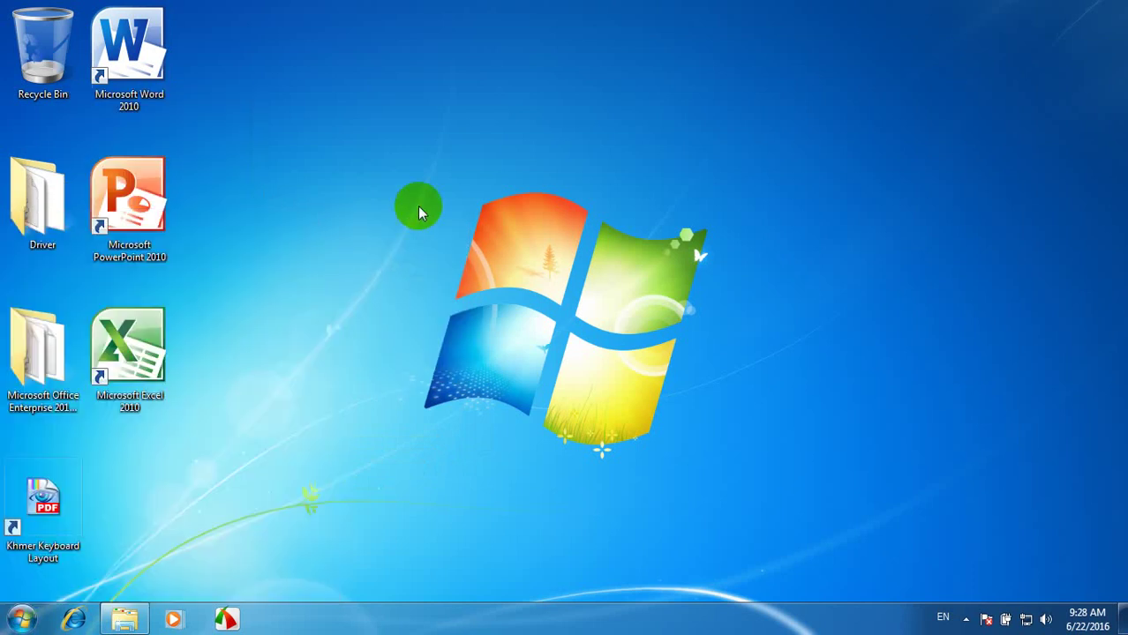
right_click(416, 205)
left_click(464, 254)
Step: Pin the Word, PowerPoint and Excel 2010 desktop shortcuts to the taskbar in that order and refresh the desktop
left_click(147, 405)
left_click_drag(148, 404, 379, 614)
left_click_drag(123, 250, 395, 615)
left_click_drag(113, 100, 398, 622)
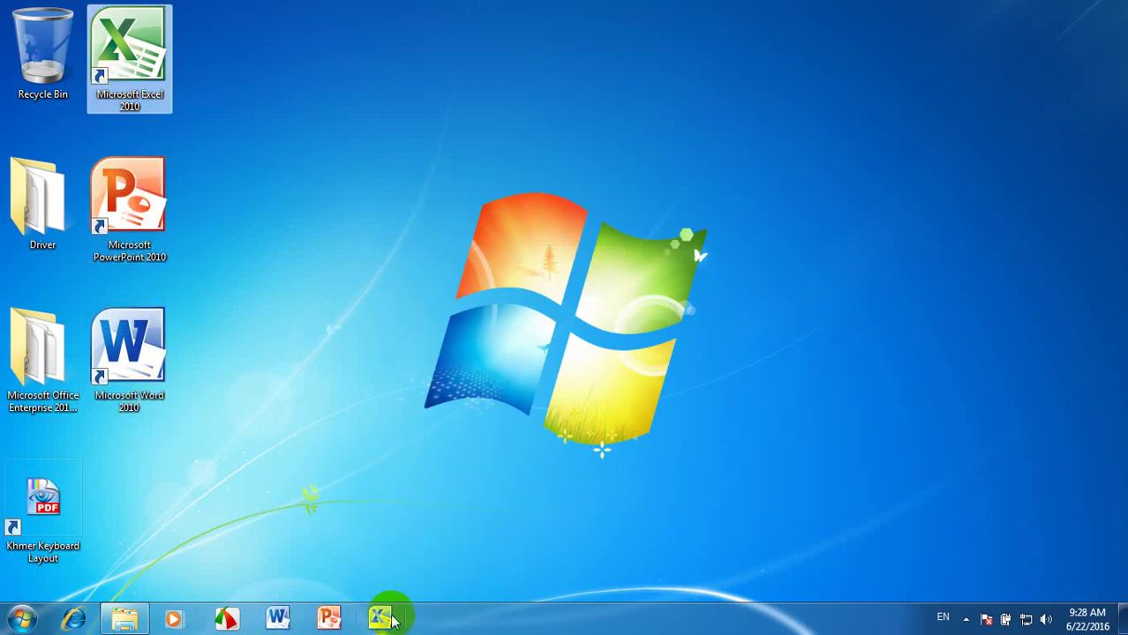
right_click(584, 279)
left_click(637, 328)
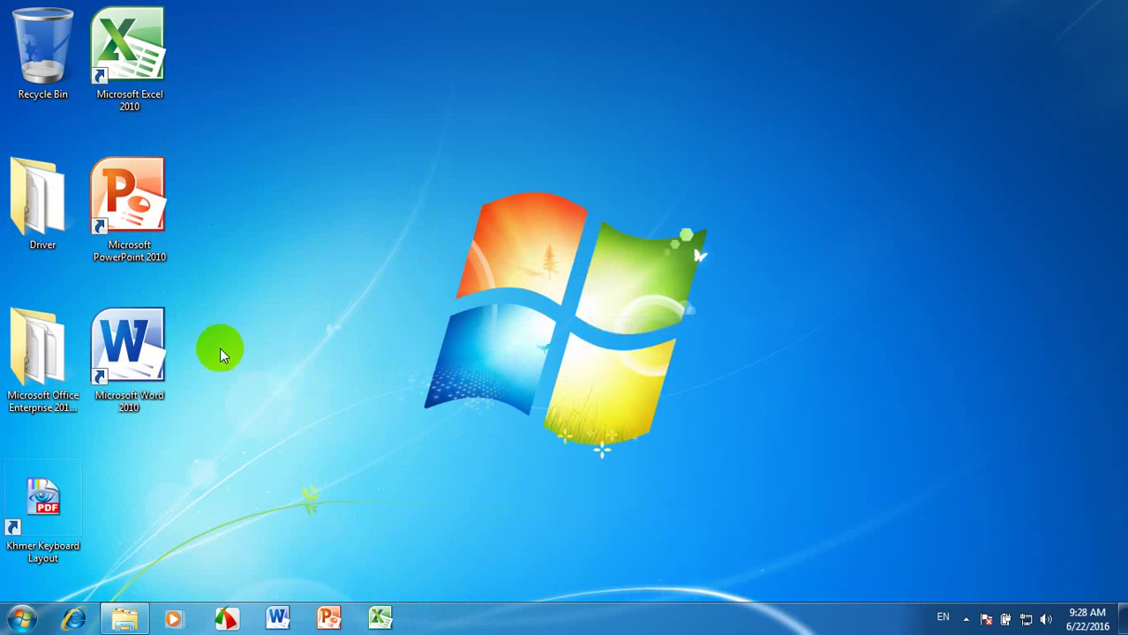
Step: Launch Microsoft Word 2010 from the desktop and confirm Don't make changes in the Welcome to Microsoft Office 2010 dialog
left_click(137, 357)
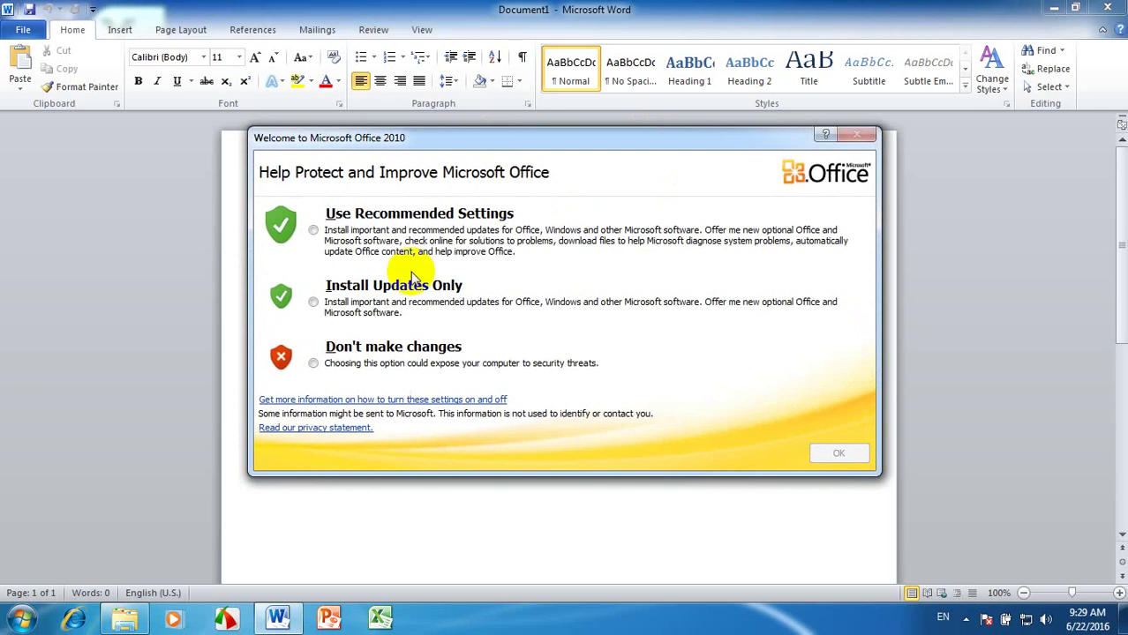
left_click(314, 366)
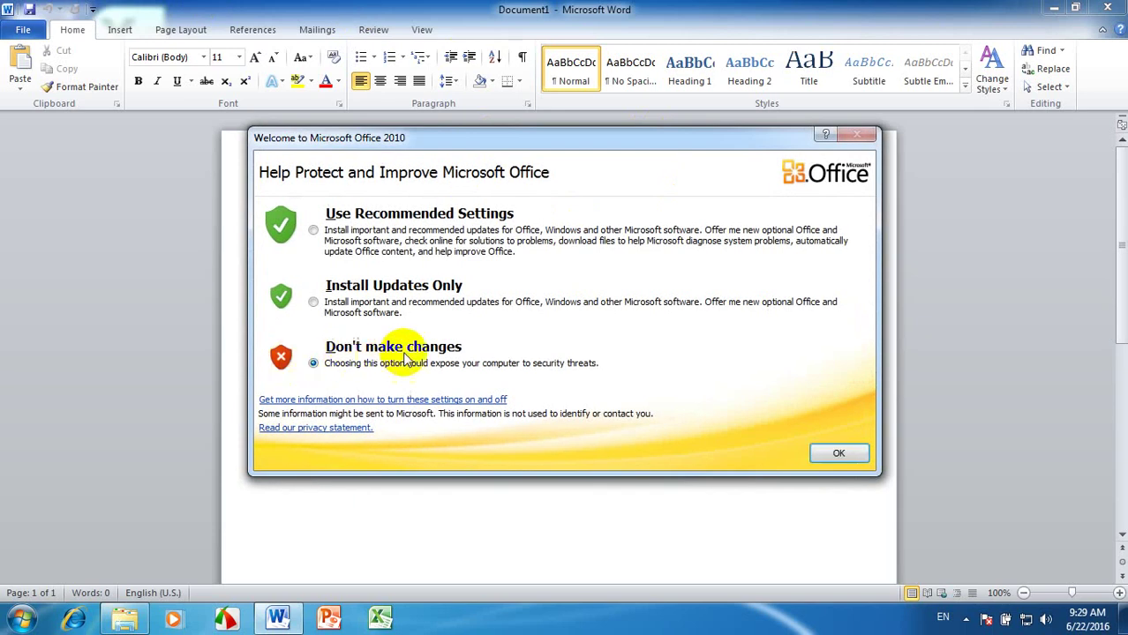
left_click(834, 452)
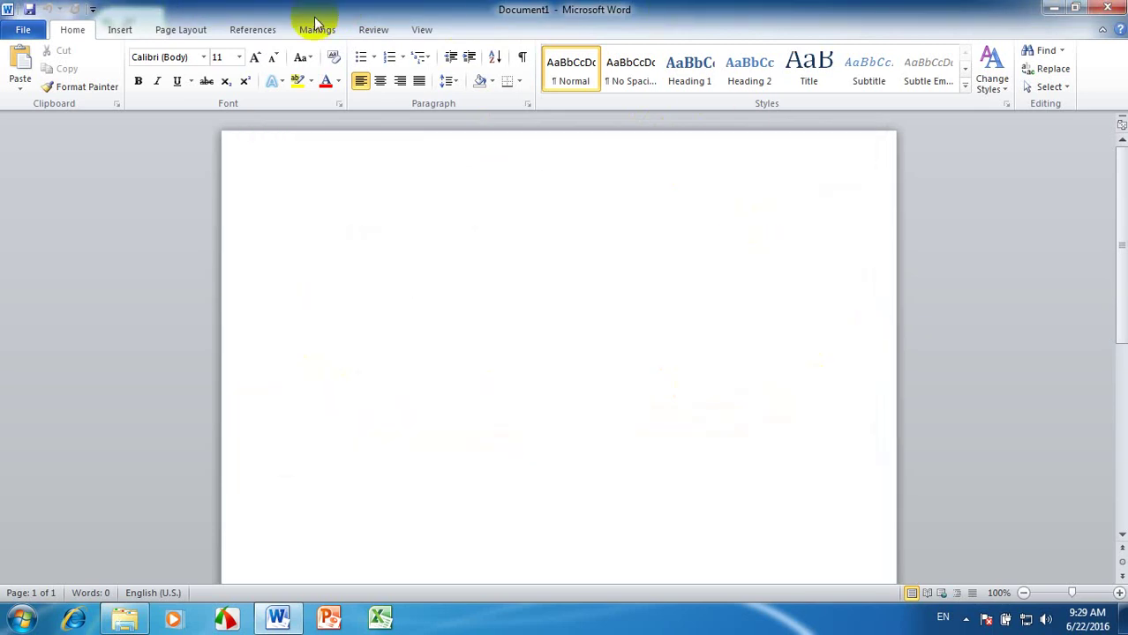
Step: Restore and re-maximize the Word window, and close Word with its blank document
double_click(430, 10)
double_click(430, 11)
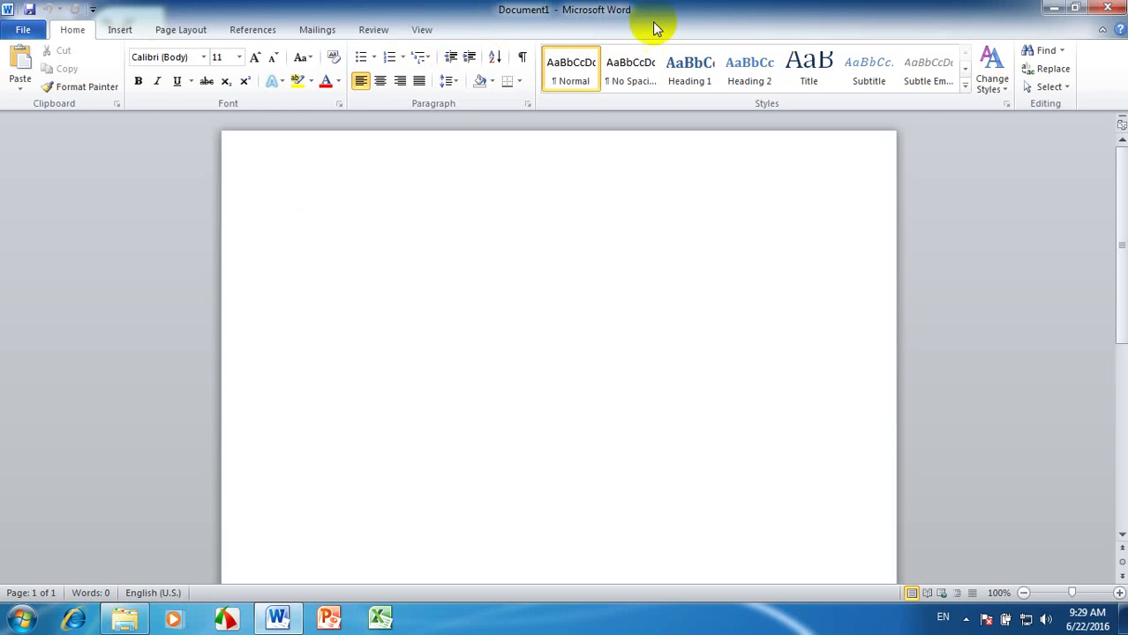
left_click(1109, 7)
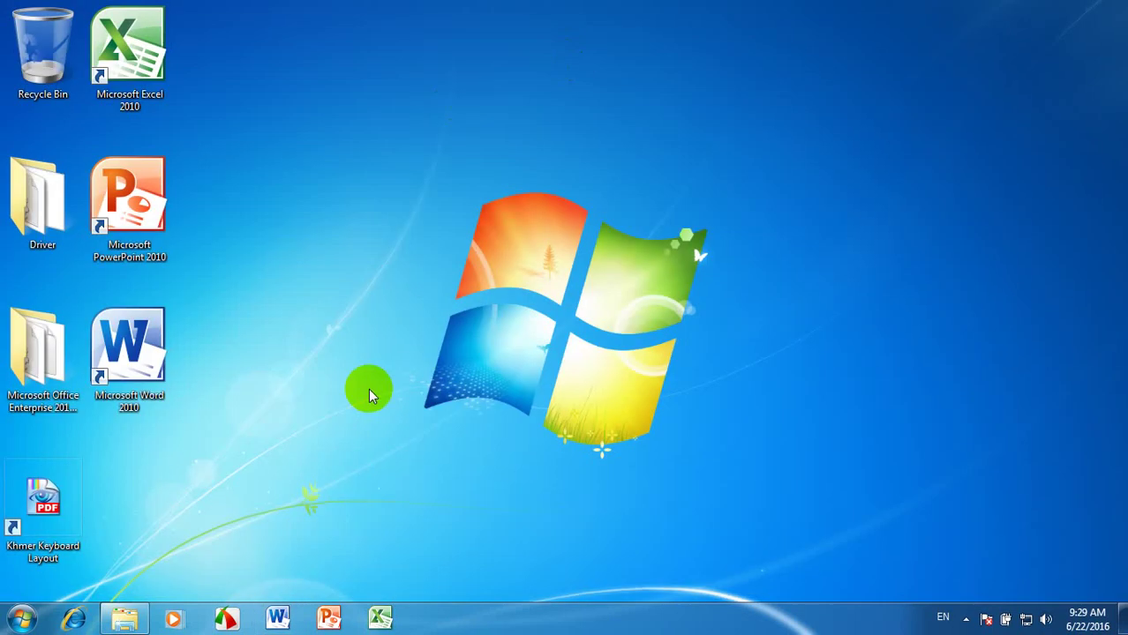
Step: Open the KMS Activator for Microsoft Office 2010 folder inside Activators and run mini-KMS_Activator_v1.053
left_click(122, 621)
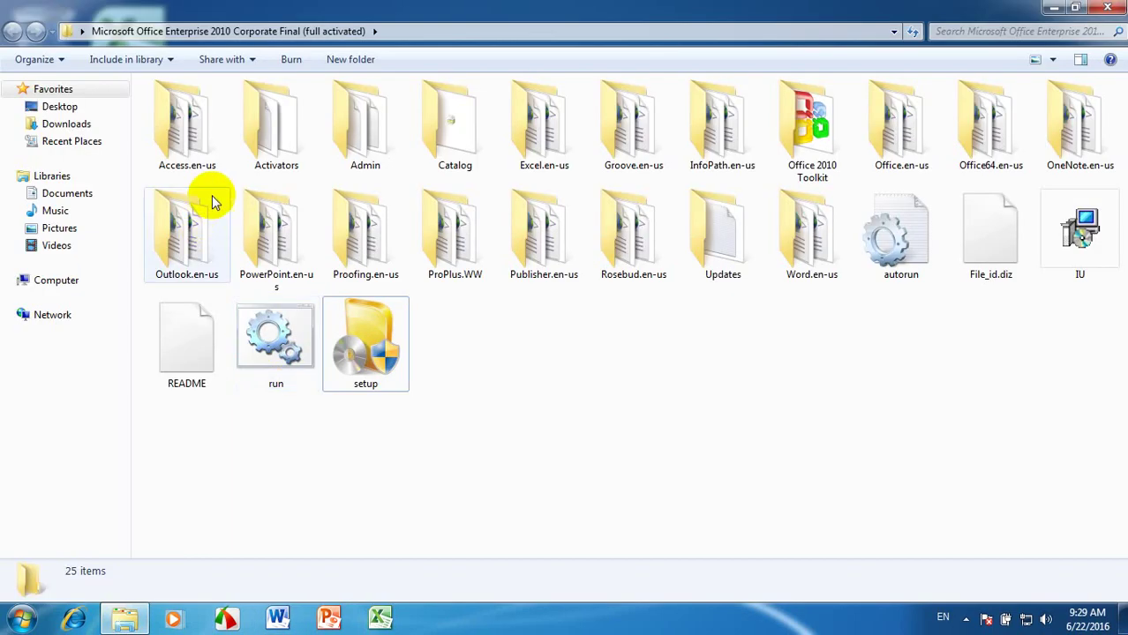
left_click(271, 141)
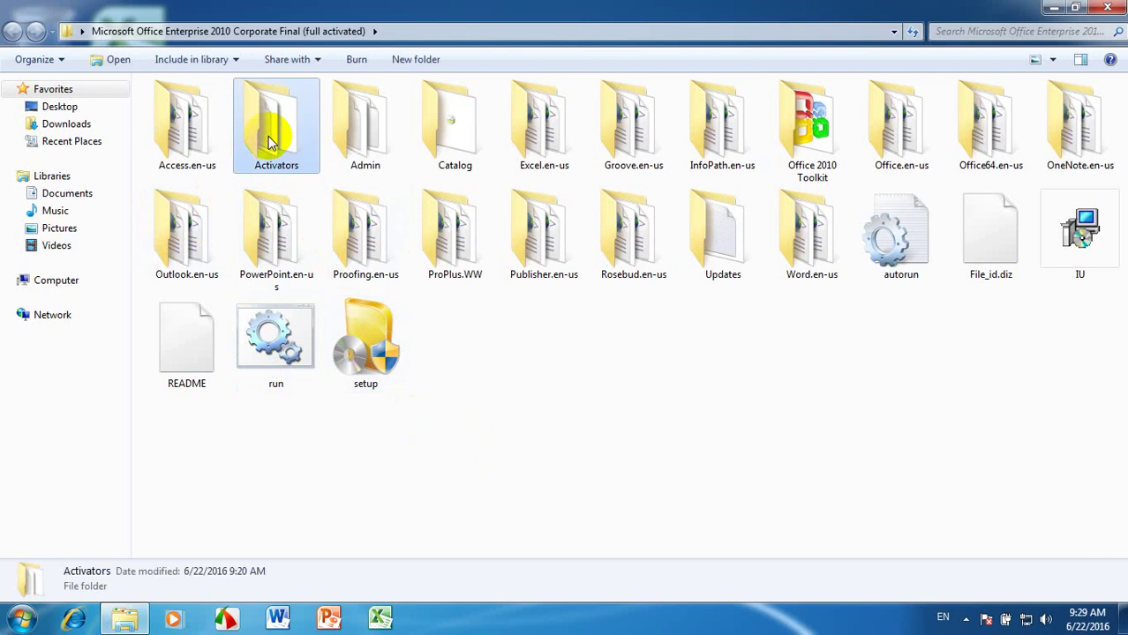
double_click(271, 141)
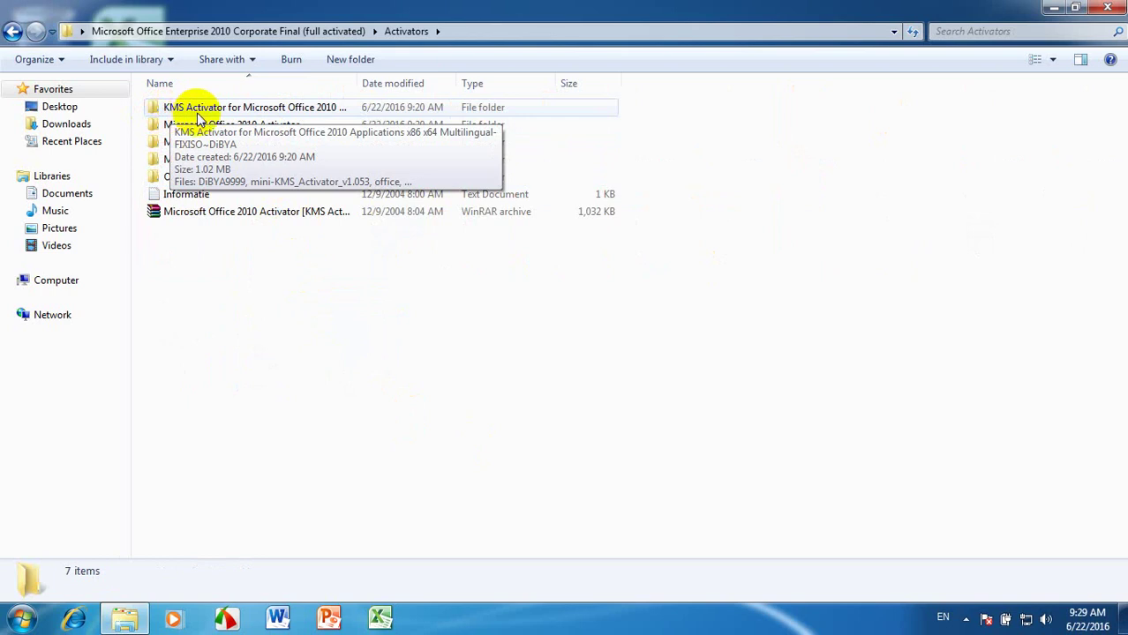
double_click(242, 110)
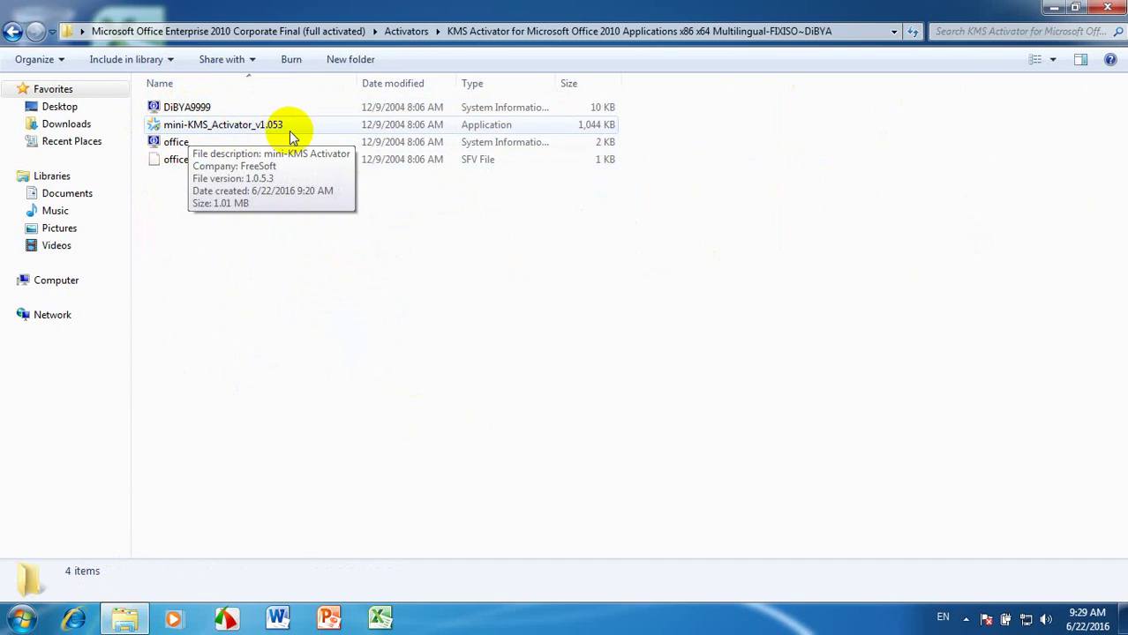
left_click(201, 128)
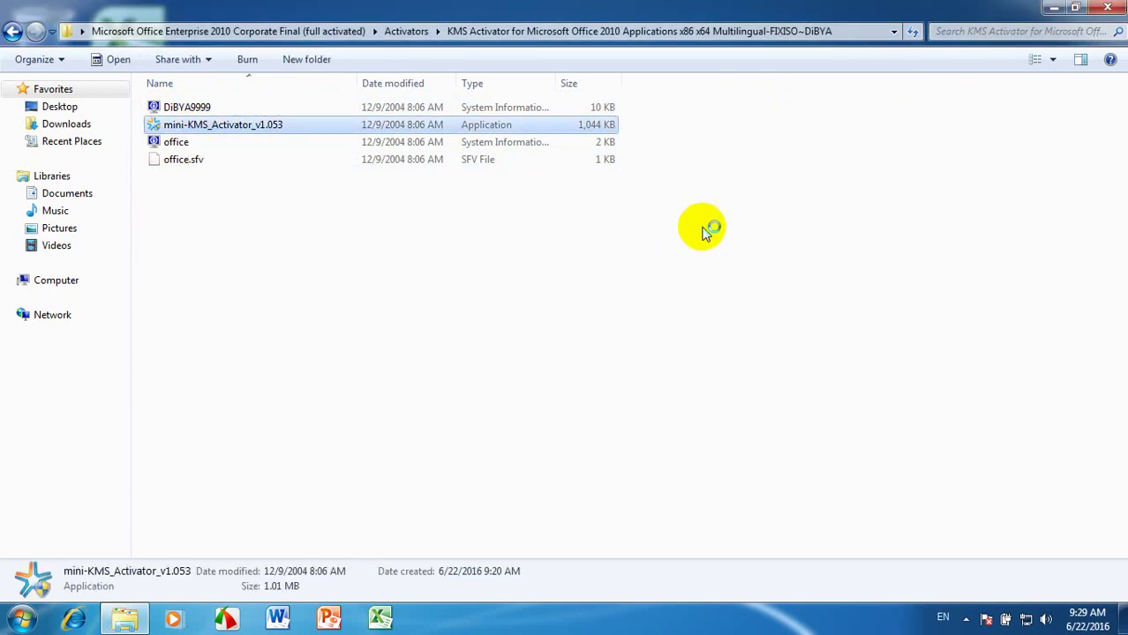
left_click(580, 367)
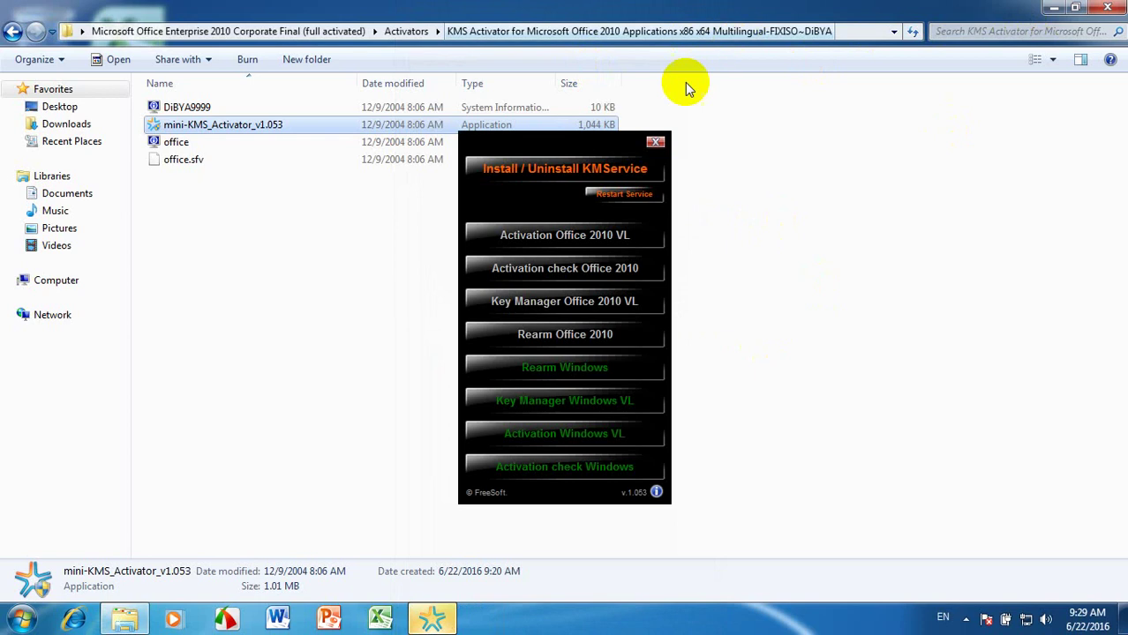
Step: Run Activation Office 2010 VL with option 1, installing the KMS emulator as a Windows service, and check the Office activation status
left_click(565, 238)
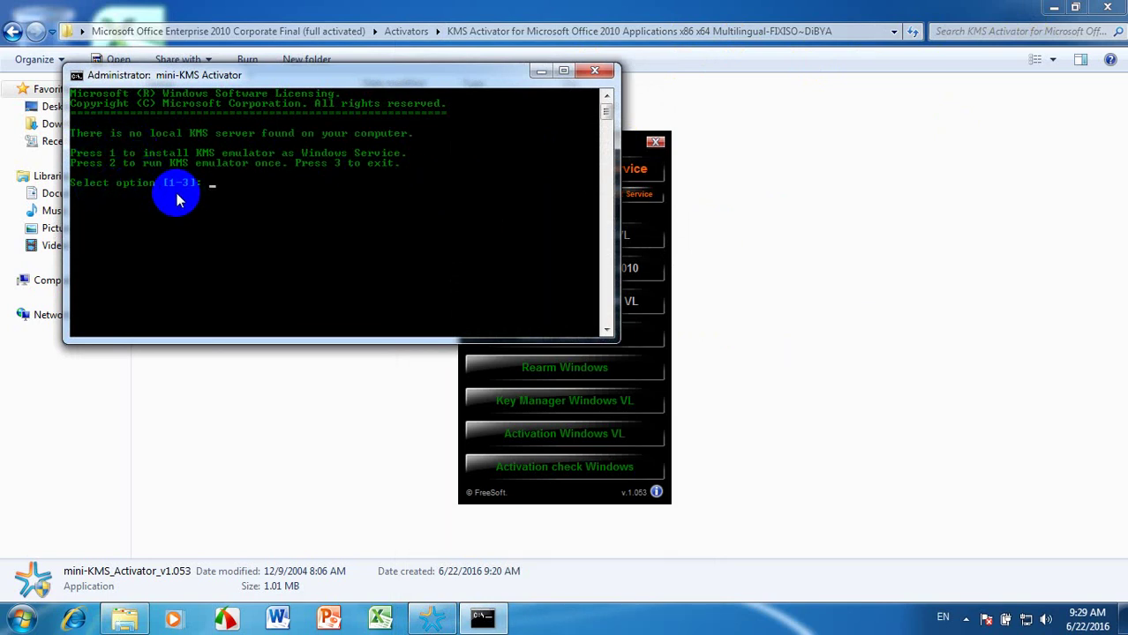
type("1")
key("Return")
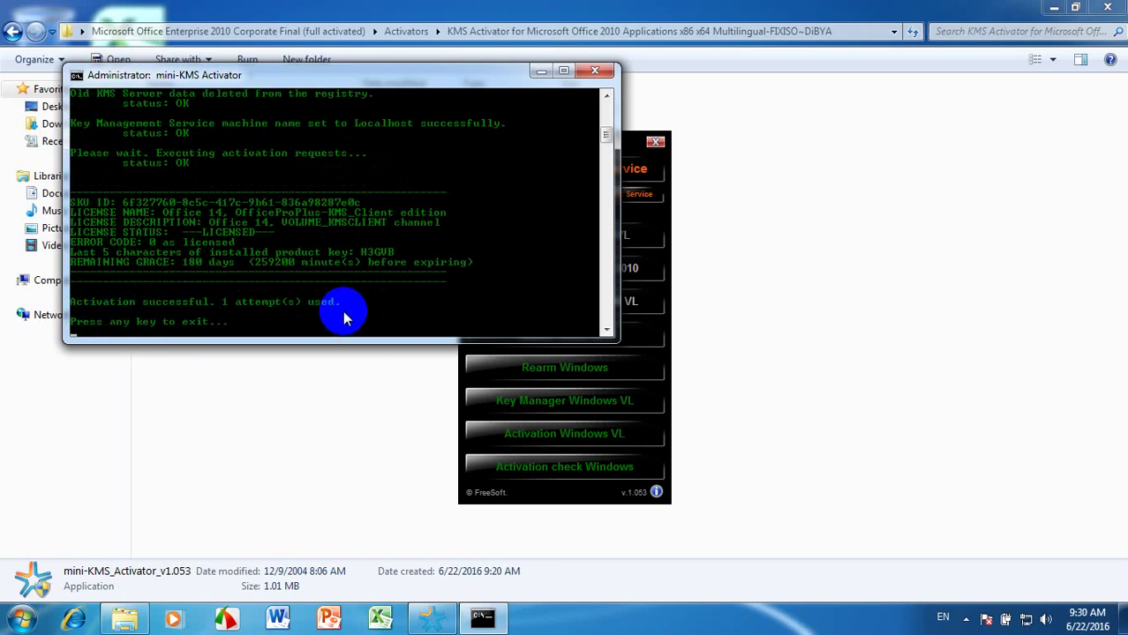
key("Return")
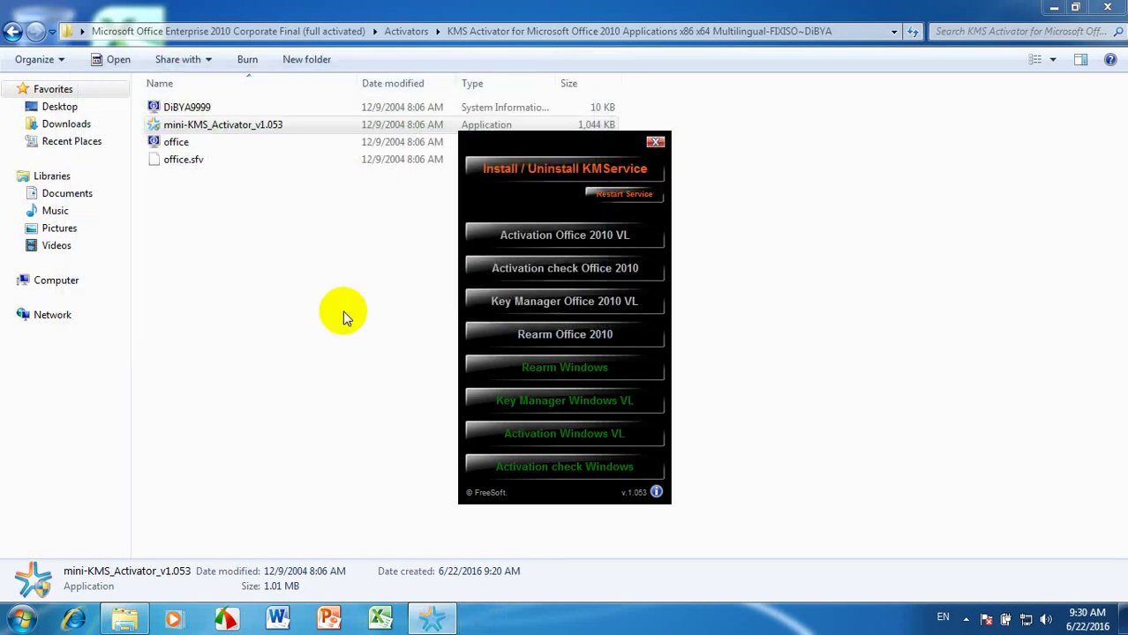
left_click(550, 271)
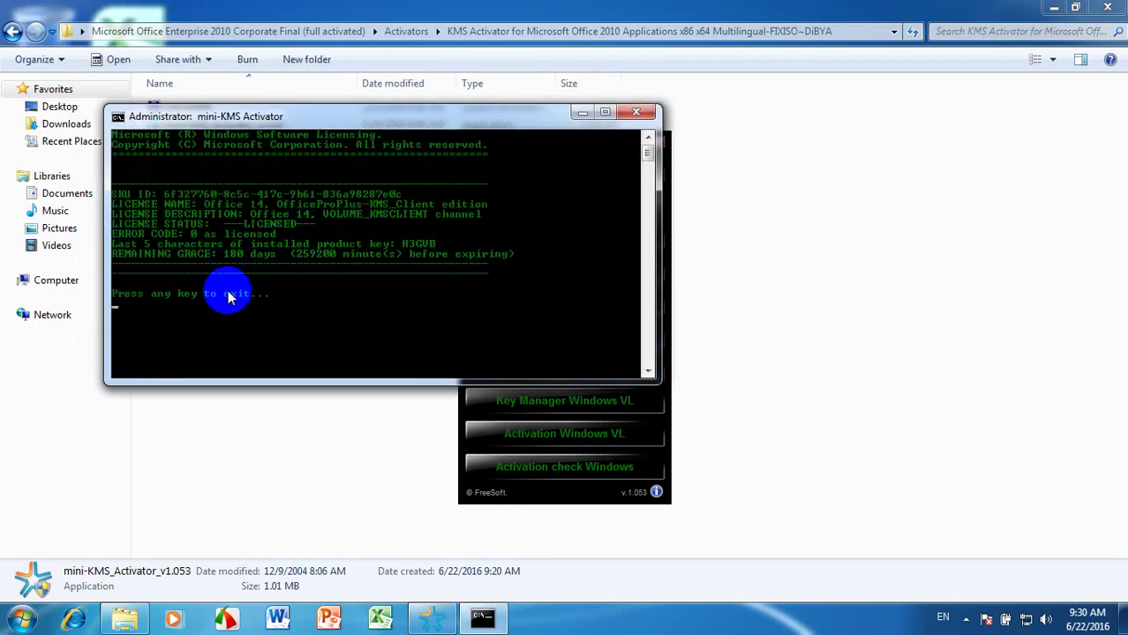
key("Return")
Step: Reinstall the product key for Professional Plus 2010 through the Office key manager and rearm Office 2010, confirming the trial reset with Y
left_click(575, 294)
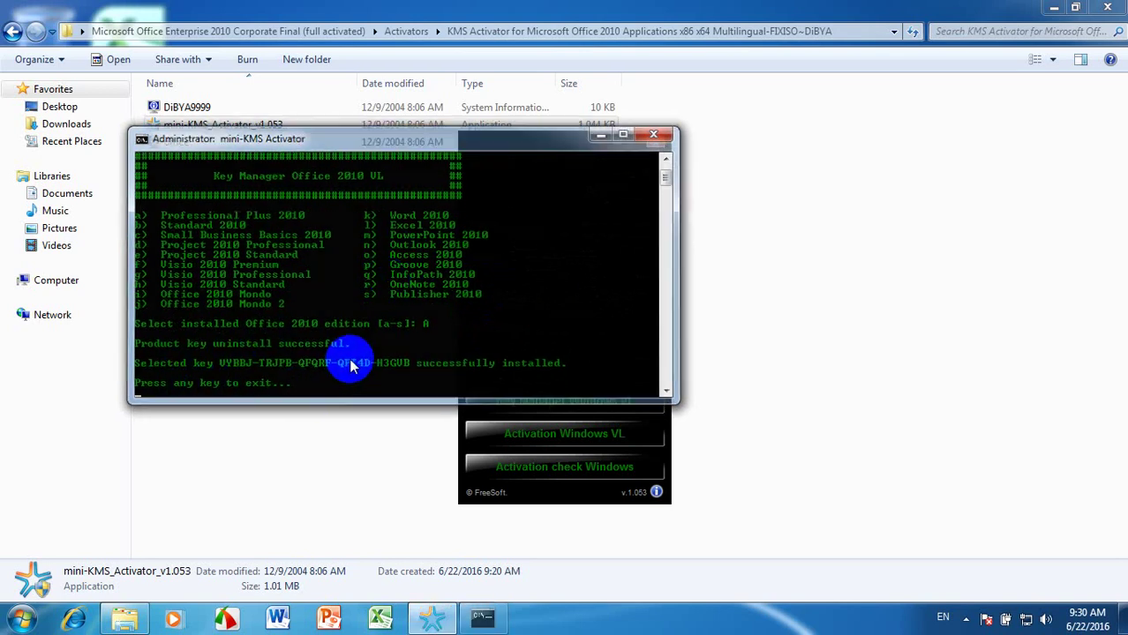
key("Return")
left_click(569, 340)
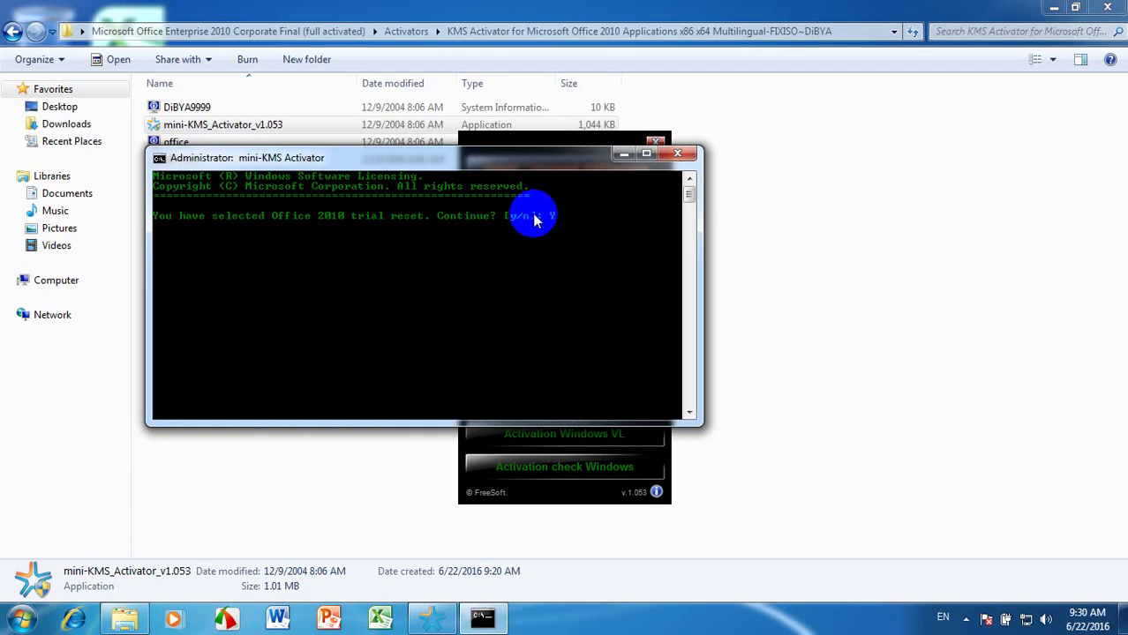
key("Return")
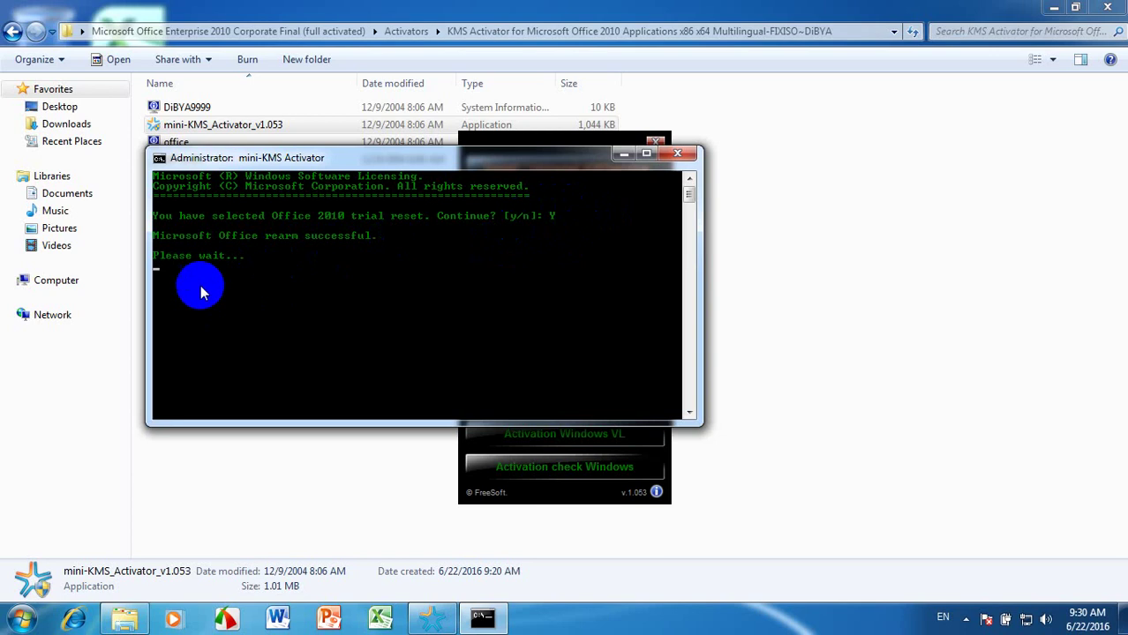